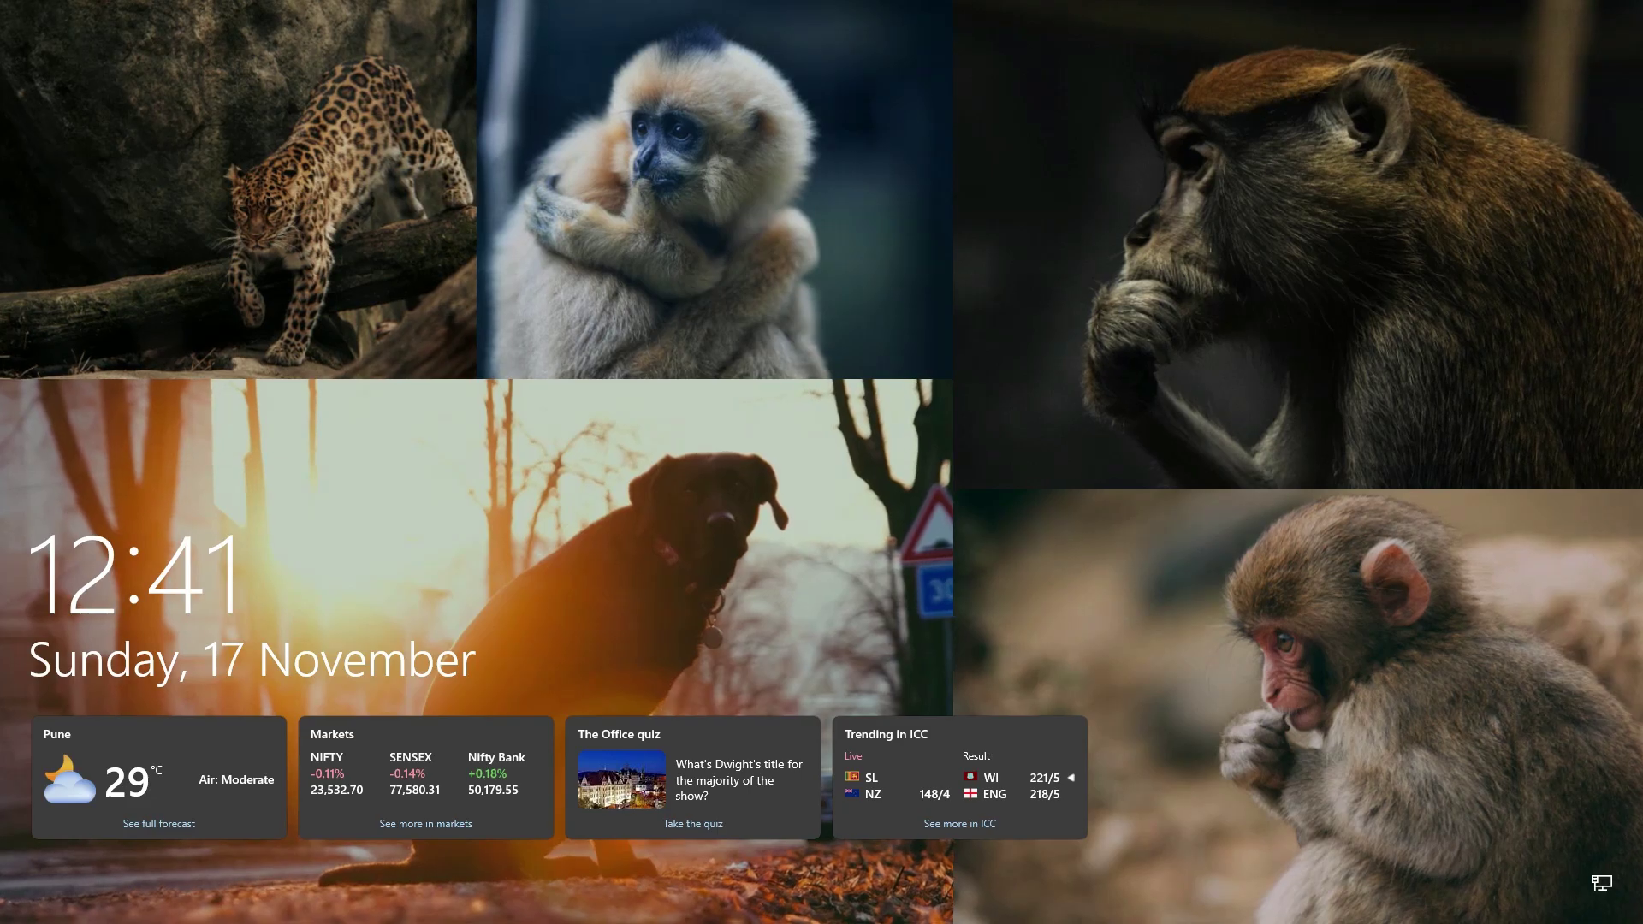
# Dismiss the animal photo lock screen to reach the sign-in screen.
pyautogui.click(958, 398)
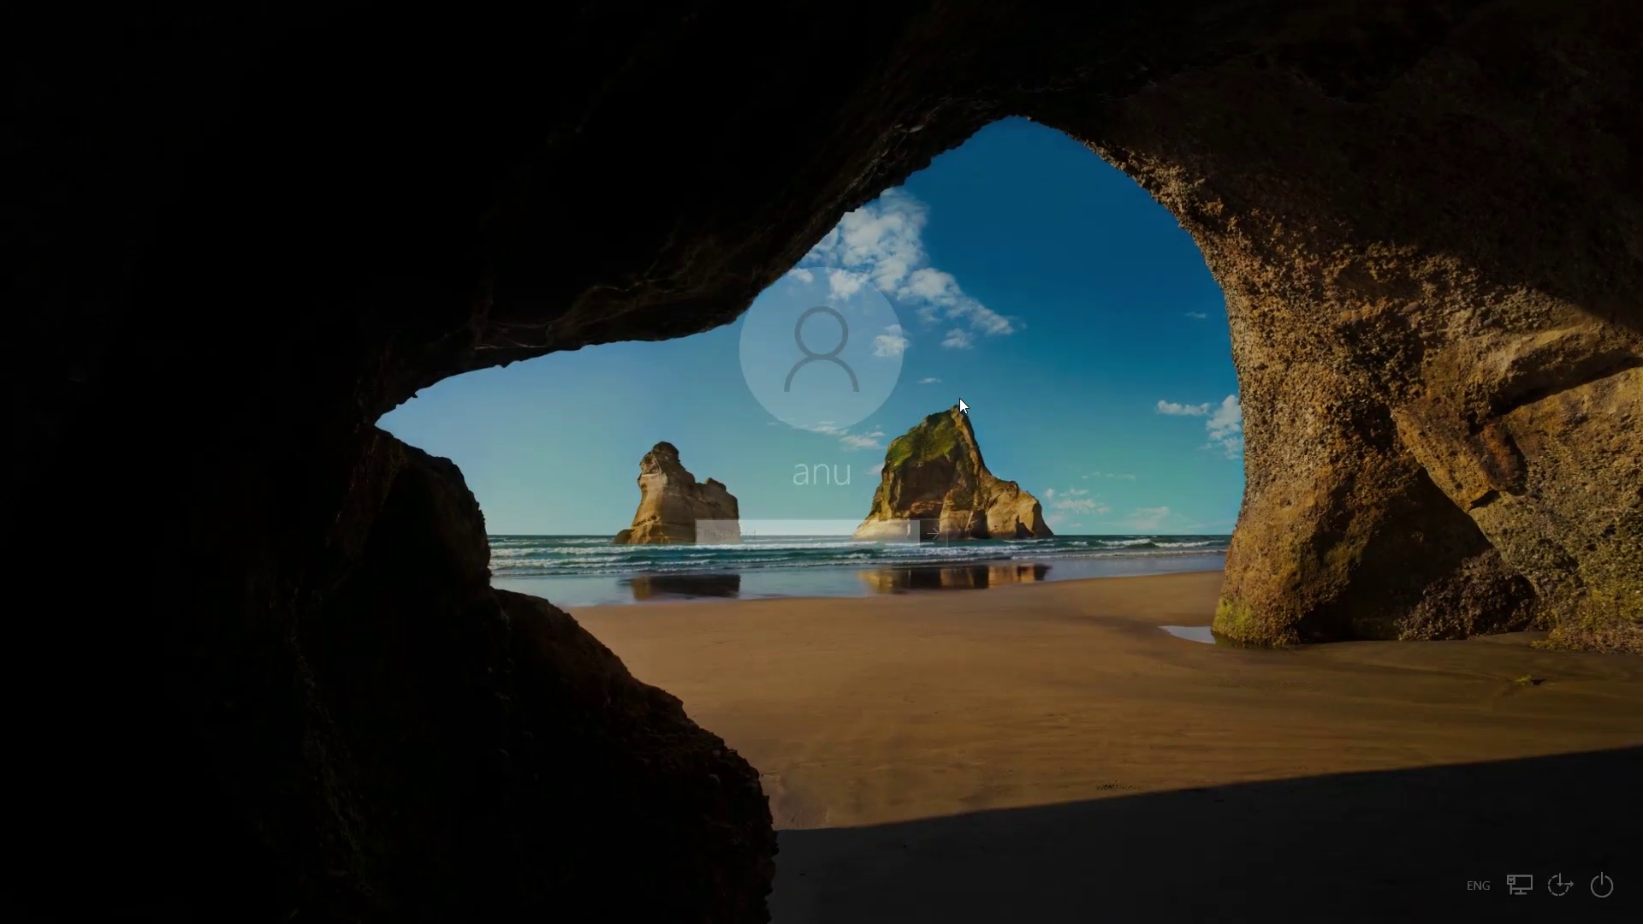
# Sign in with the account password, then launch Control Panel by searching 'con' from Start.
pyautogui.write('•••')
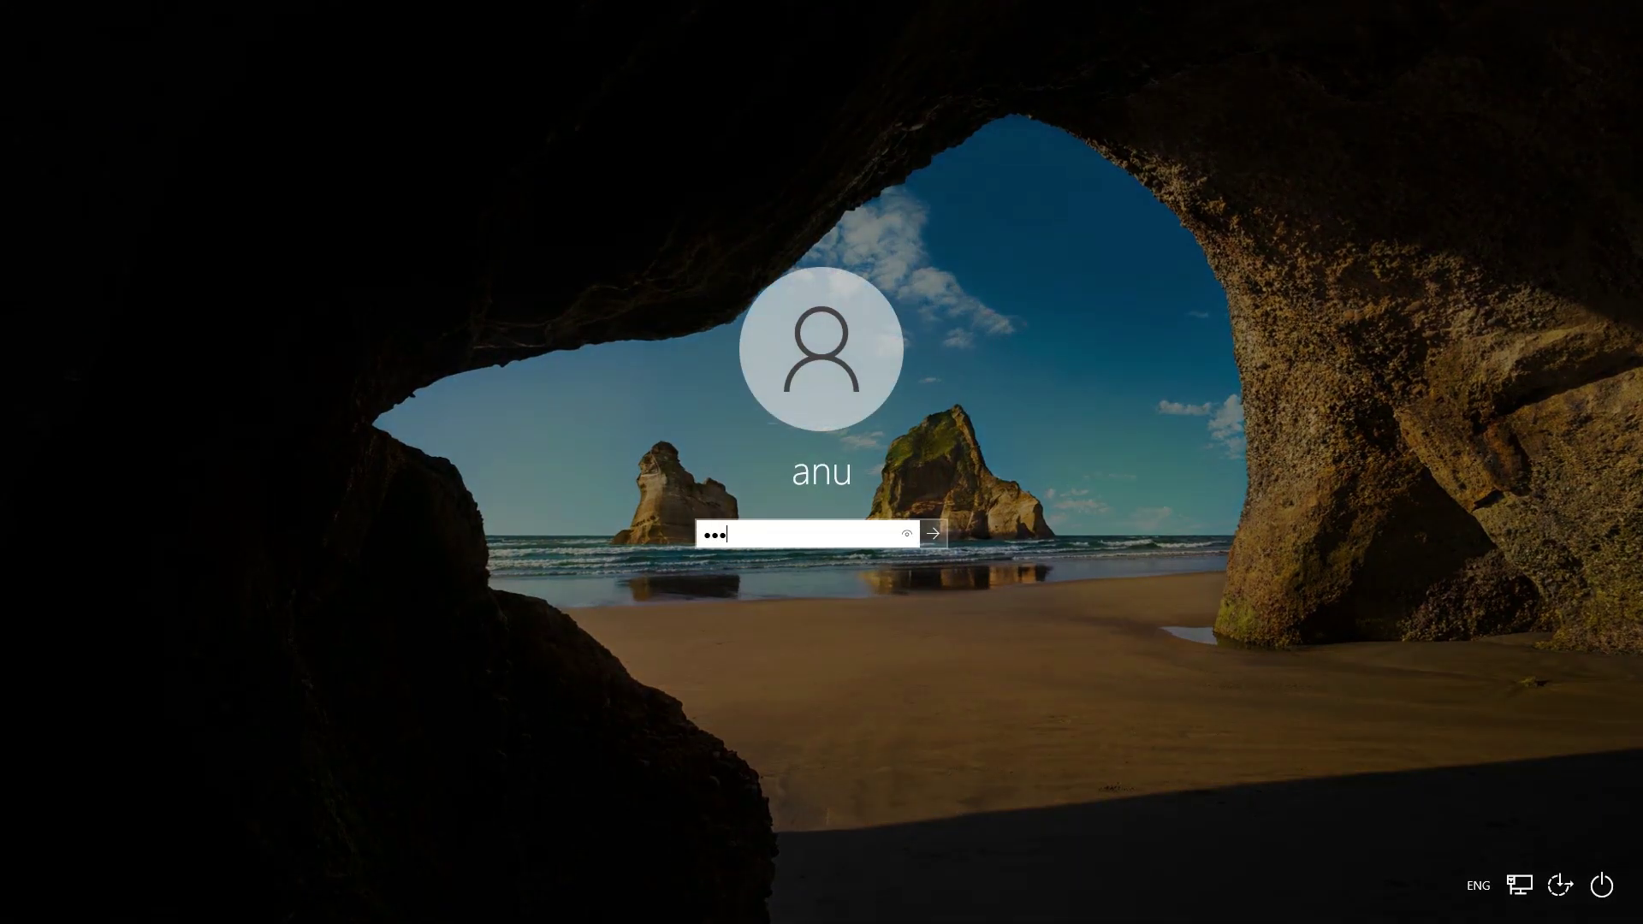
pyautogui.press('Return')
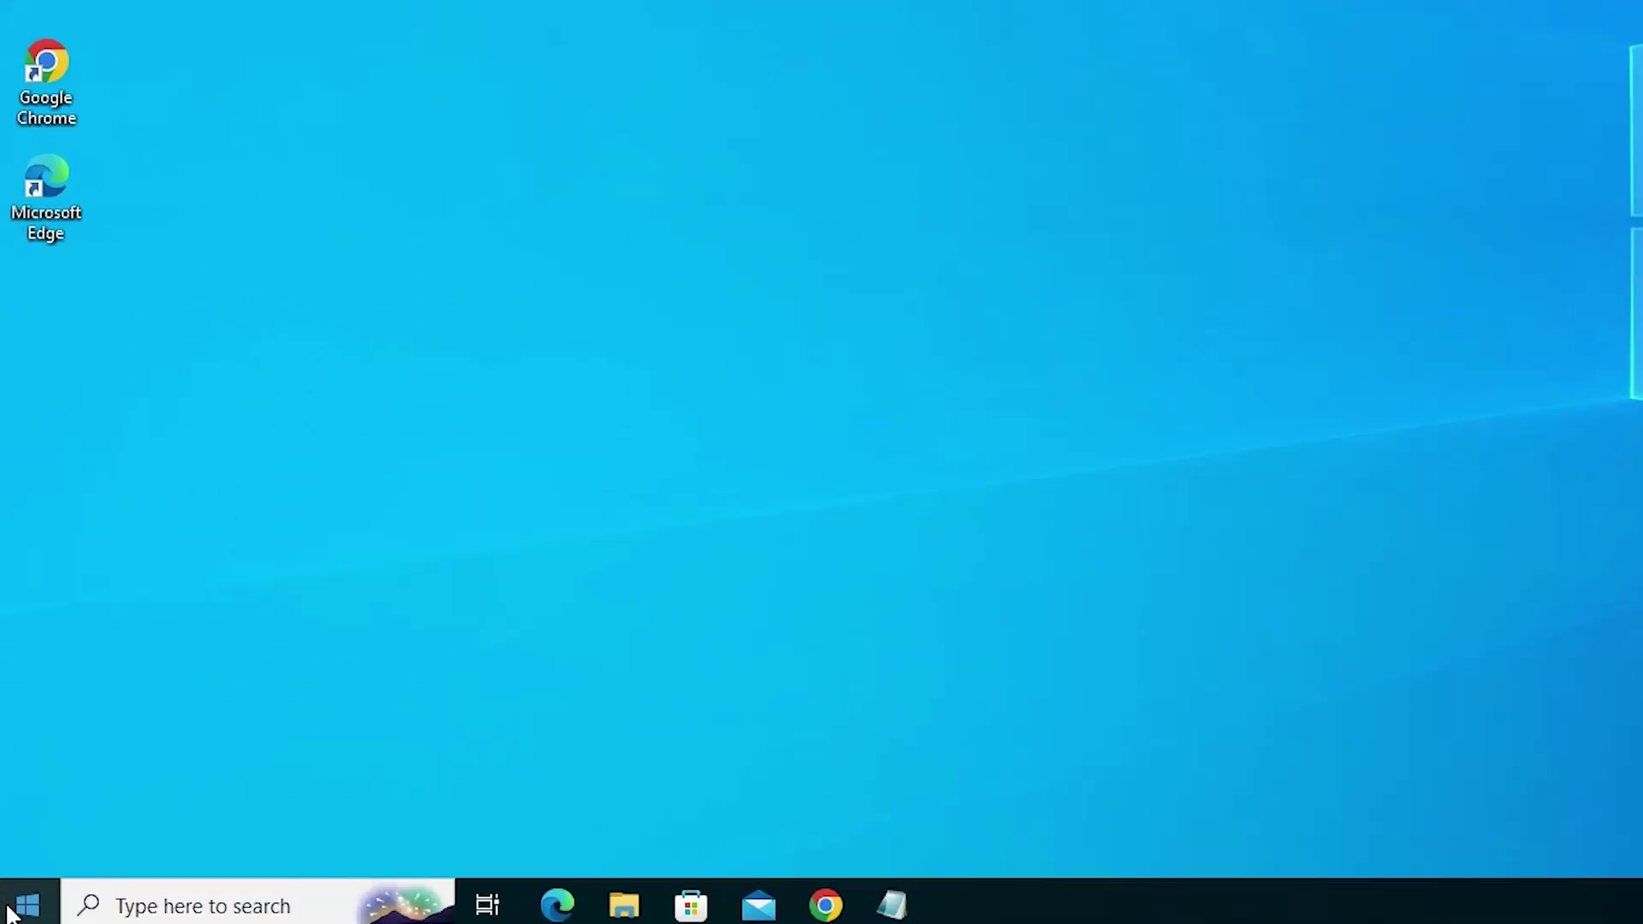
pyautogui.click(11, 906)
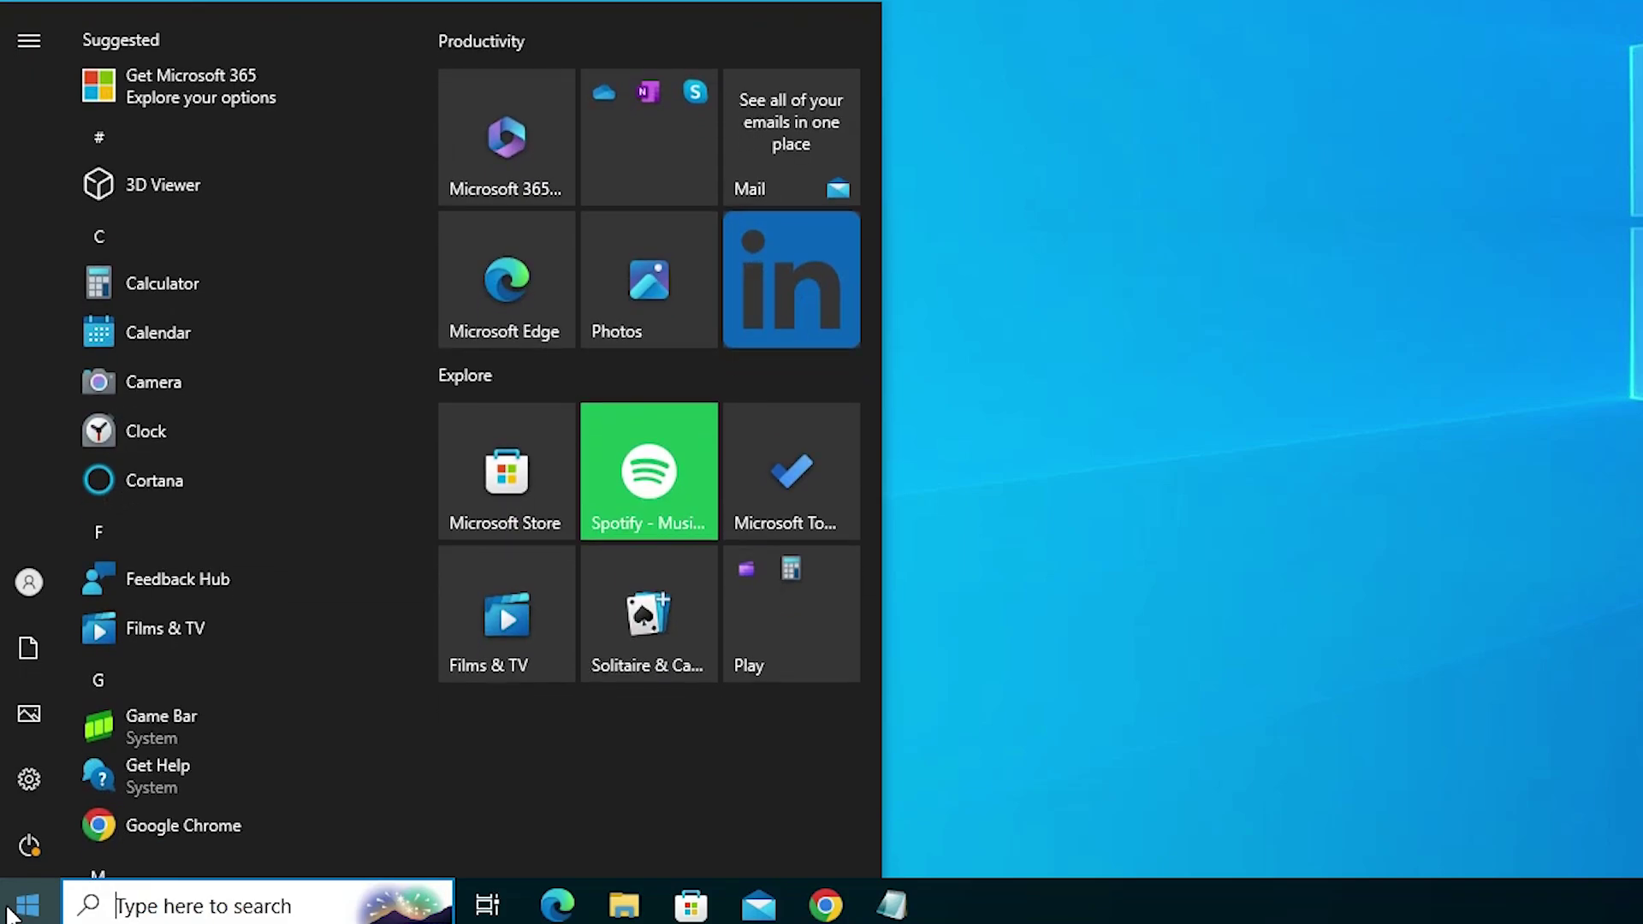
pyautogui.write('con')
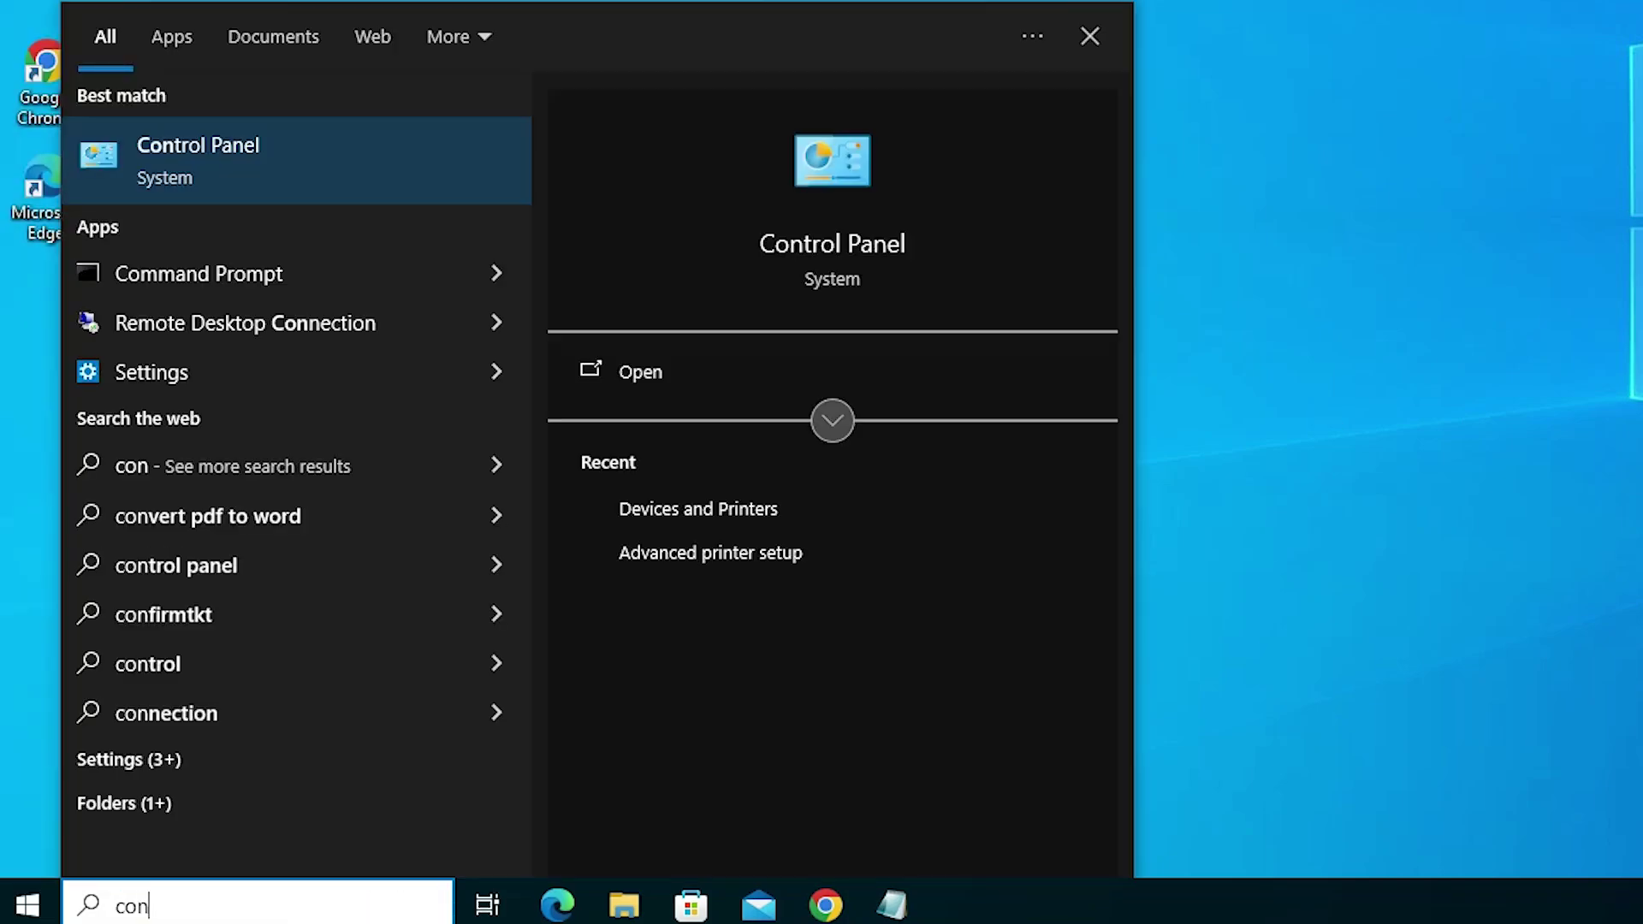
pyautogui.click(400, 135)
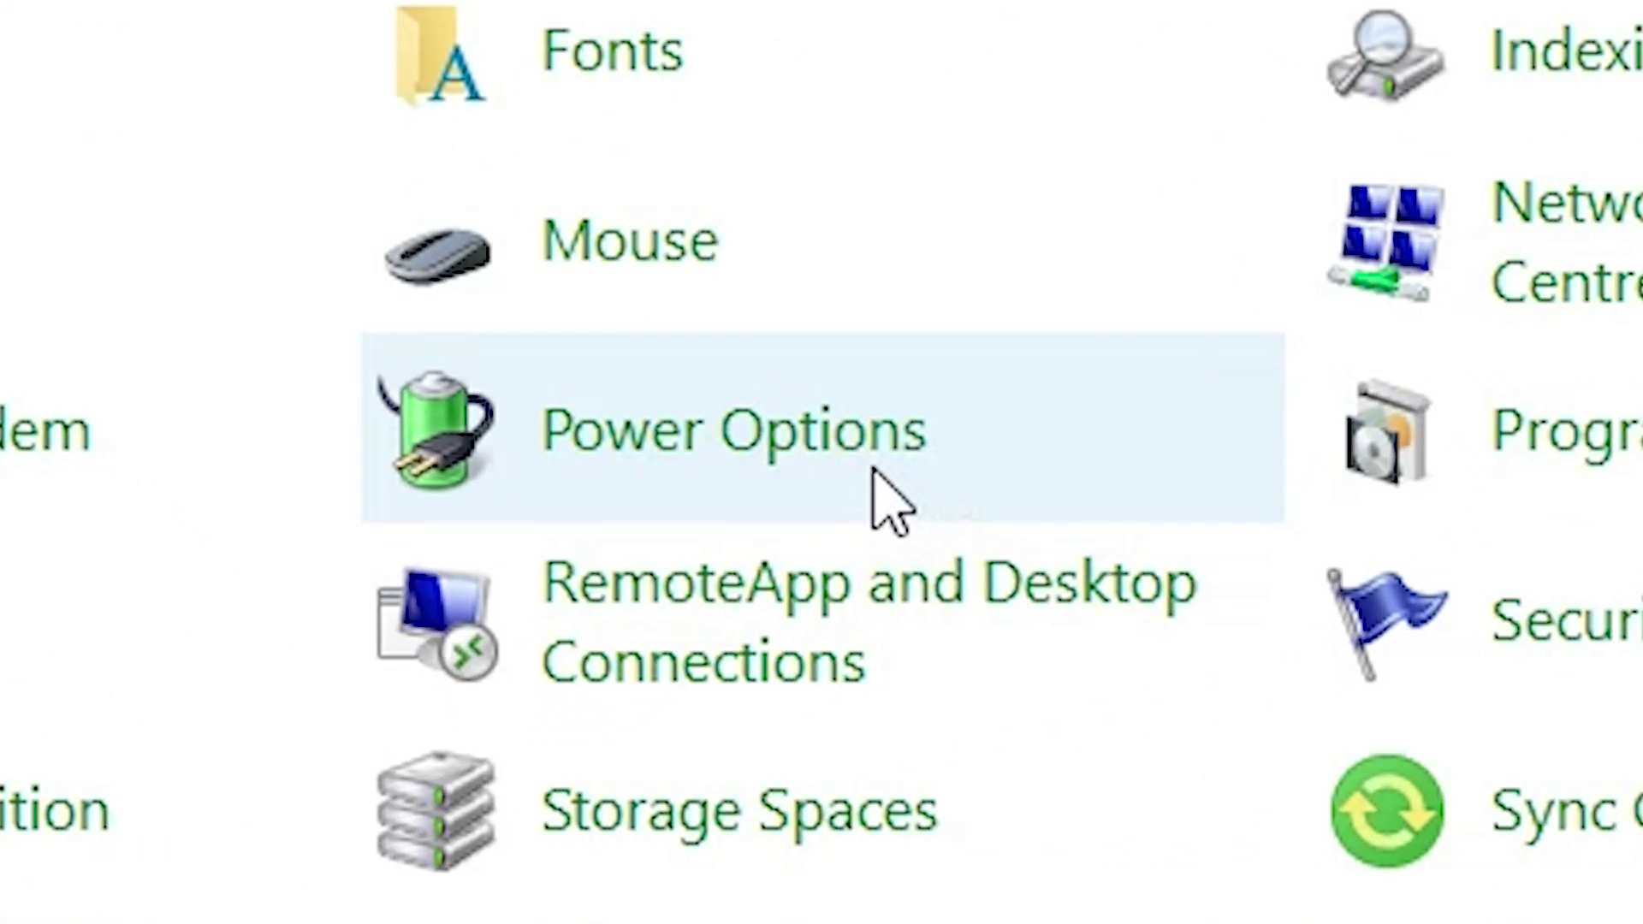
# Set the Balanced plan to display off after 1 minute and sleep after 30 minutes, save, and close.
pyautogui.click(856, 440)
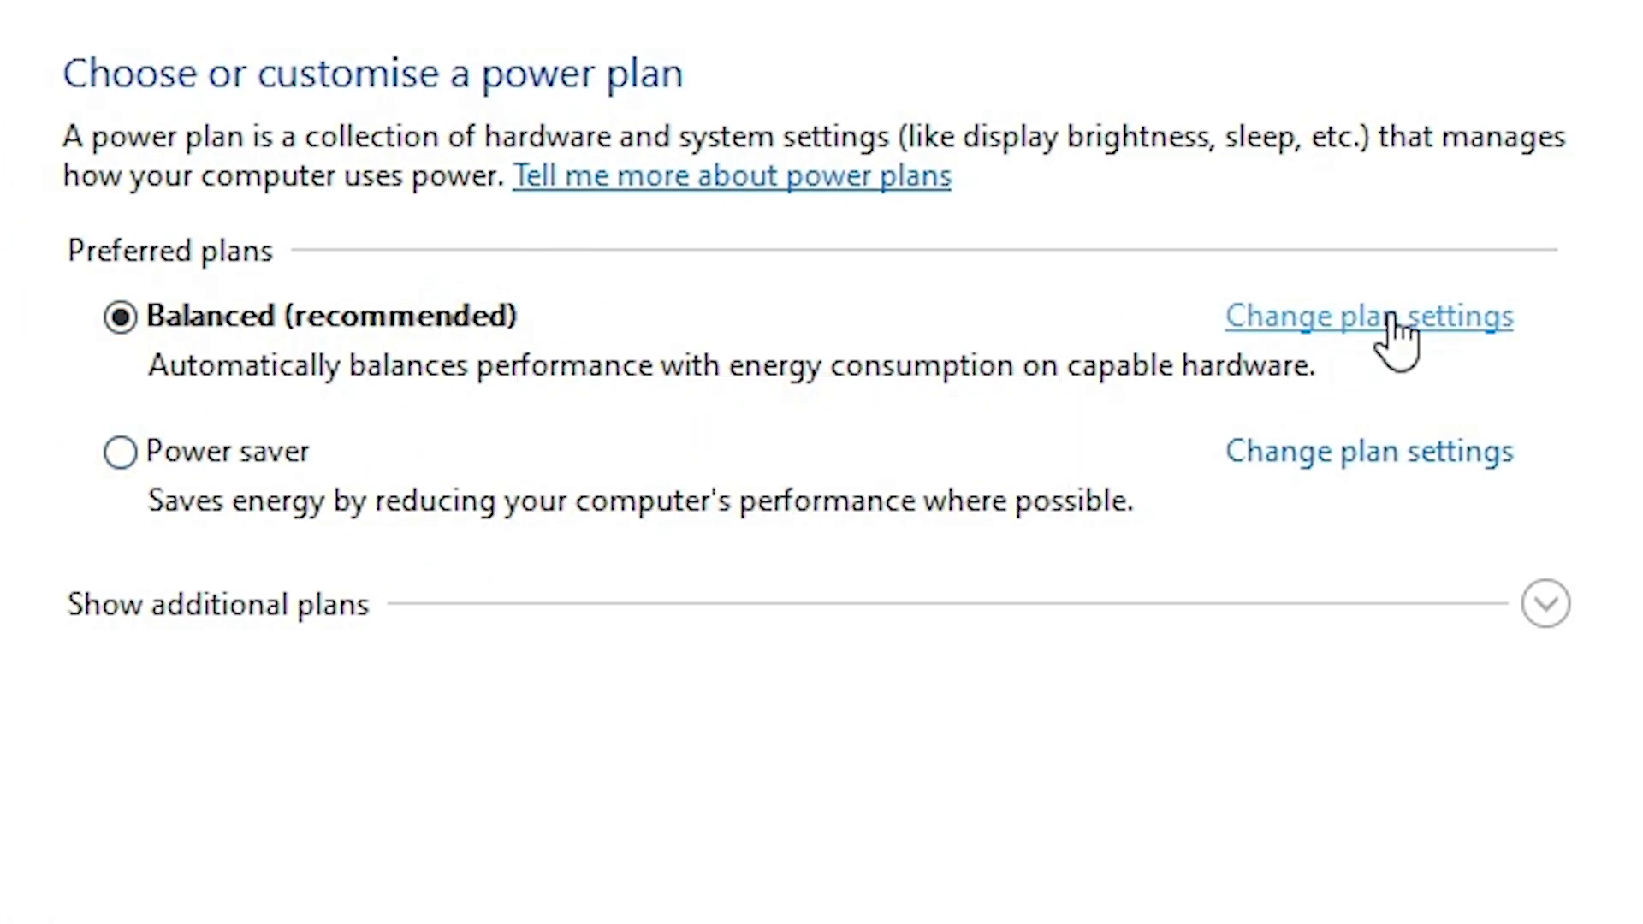
pyautogui.click(1459, 329)
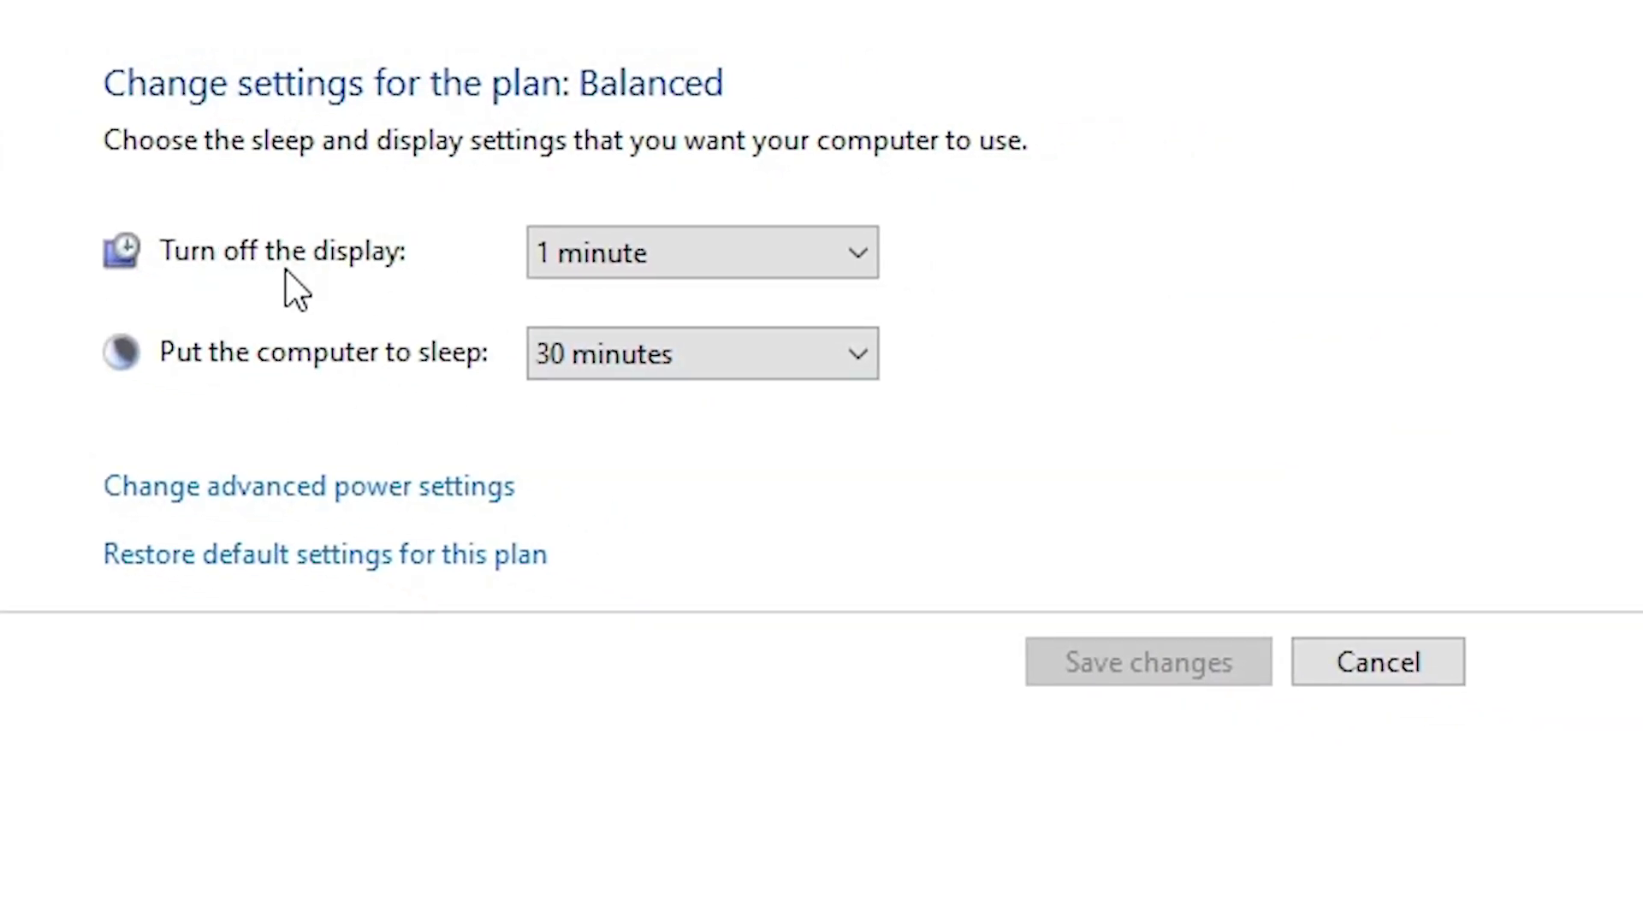
pyautogui.click(609, 271)
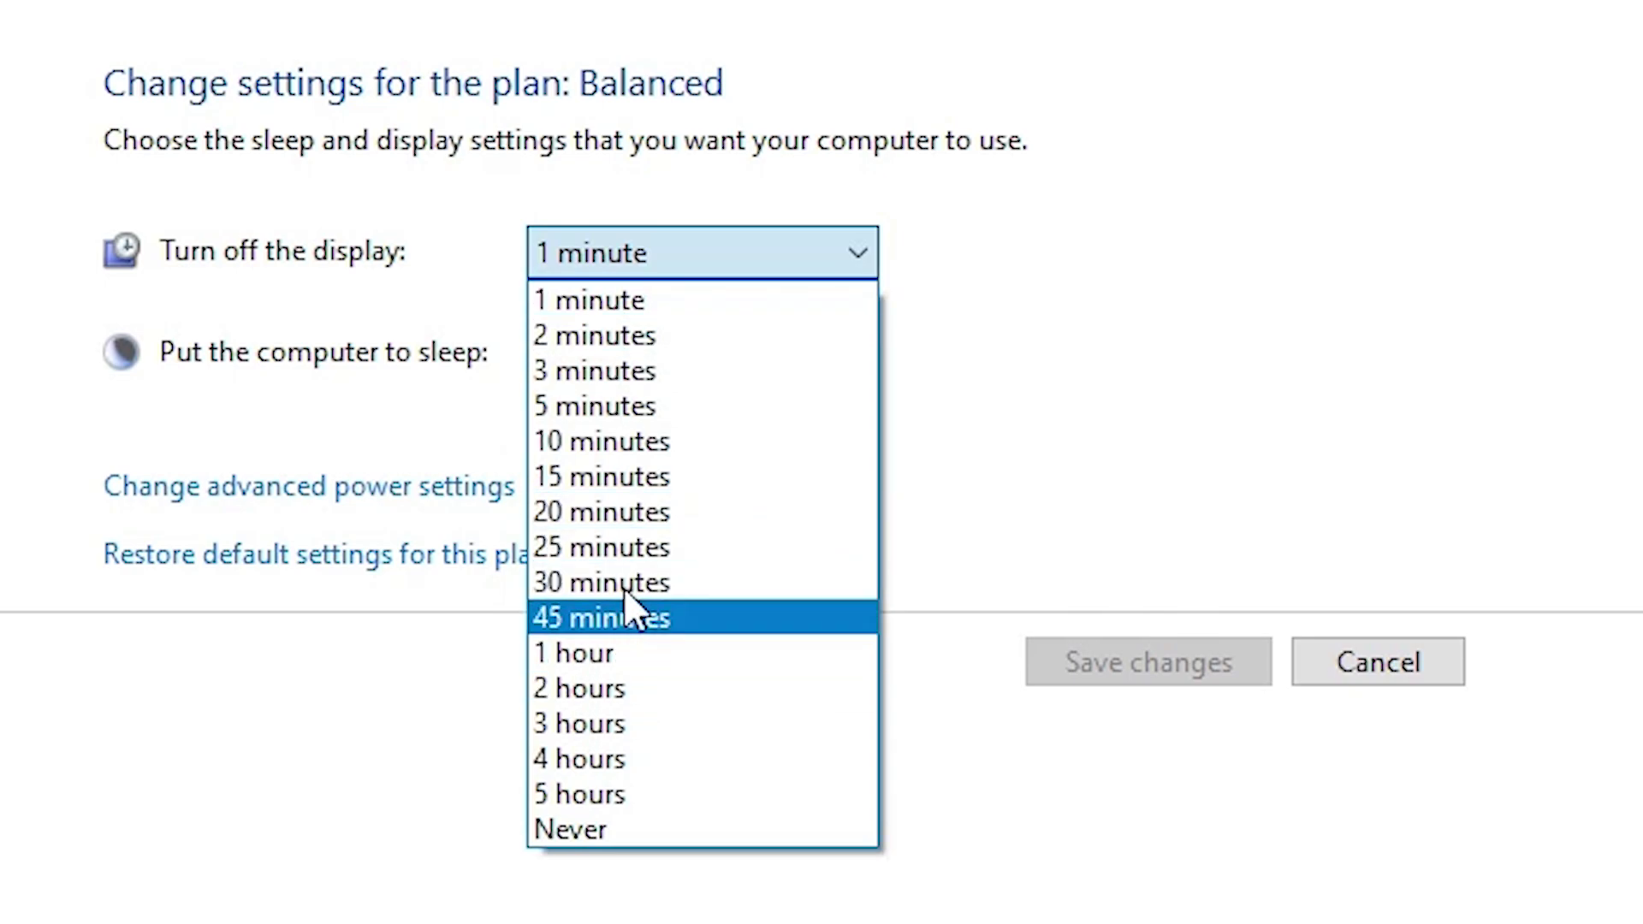
pyautogui.click(647, 302)
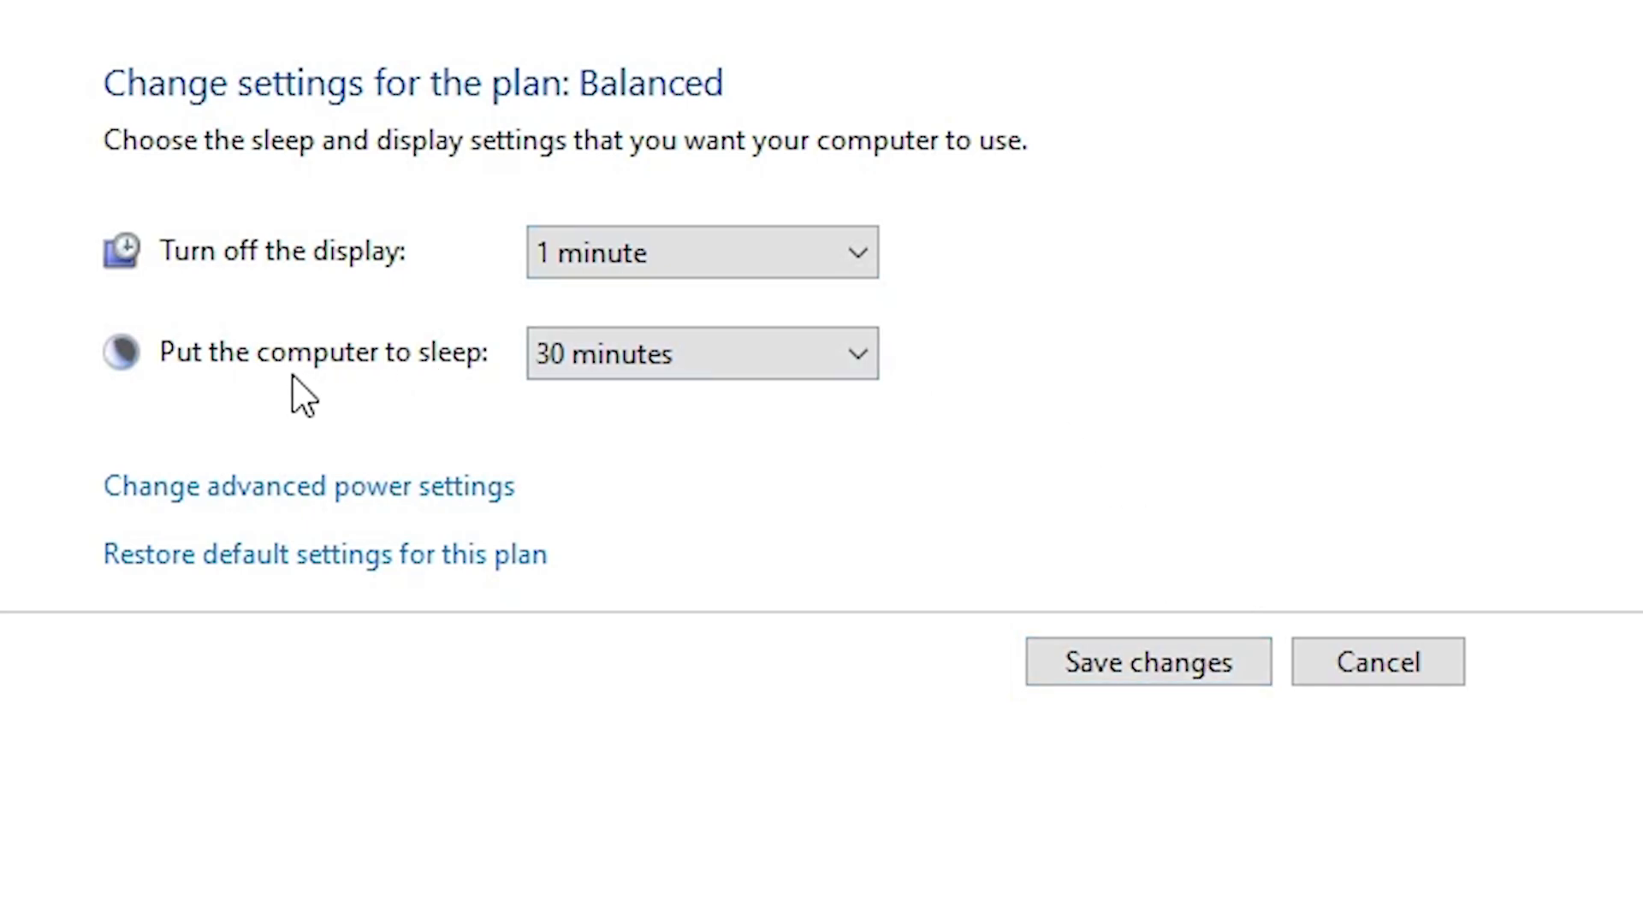
pyautogui.click(627, 355)
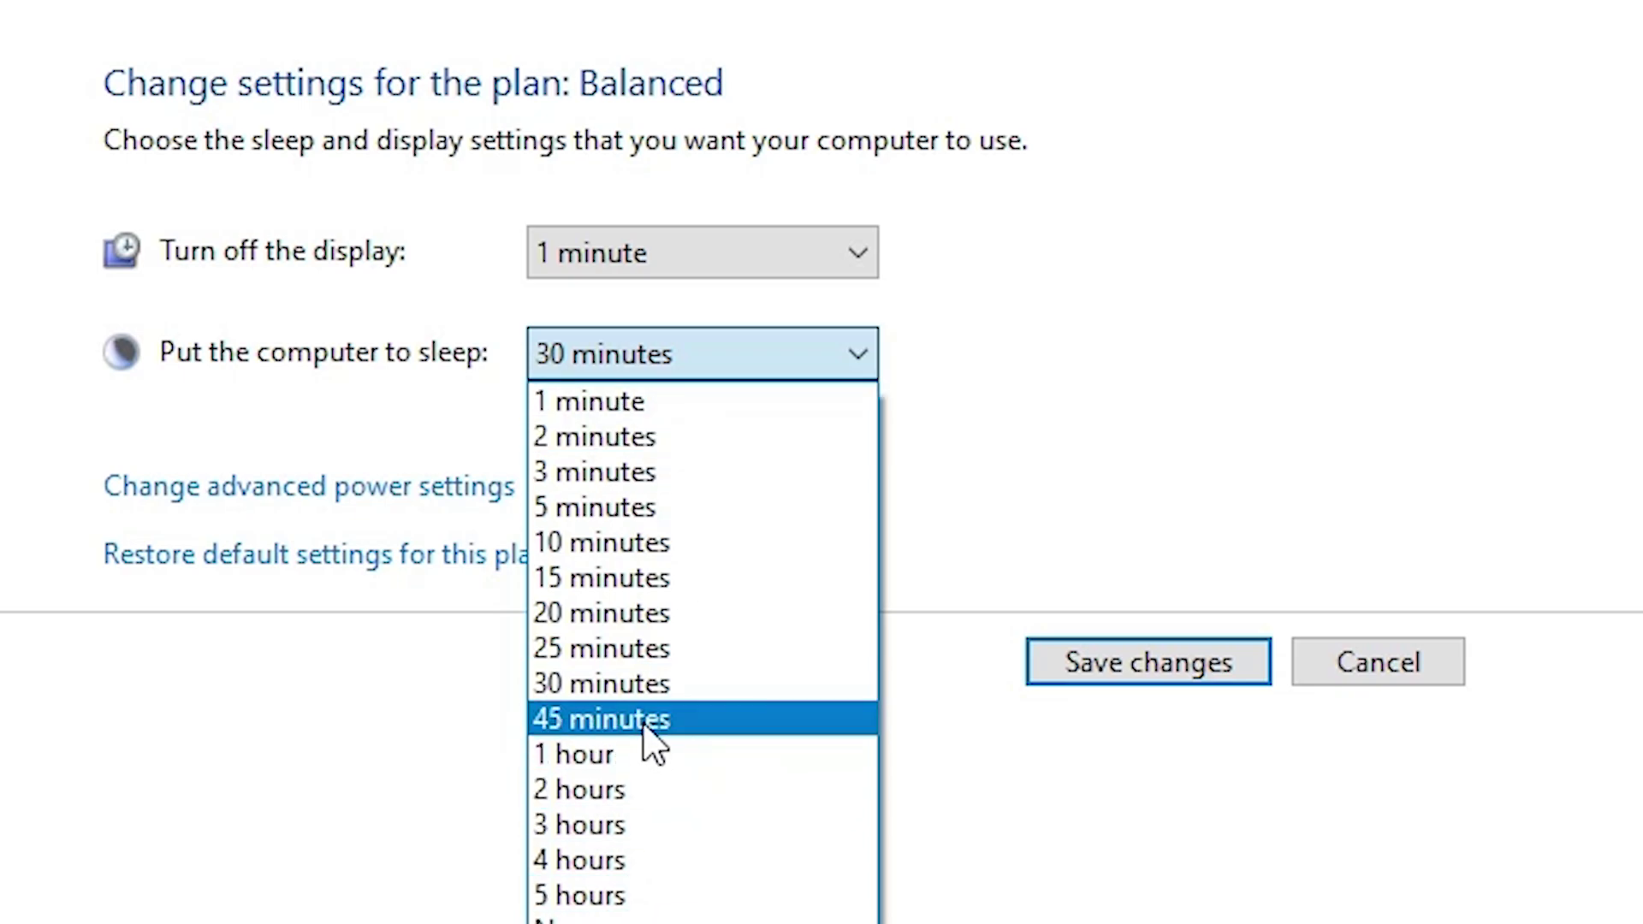
pyautogui.click(1149, 373)
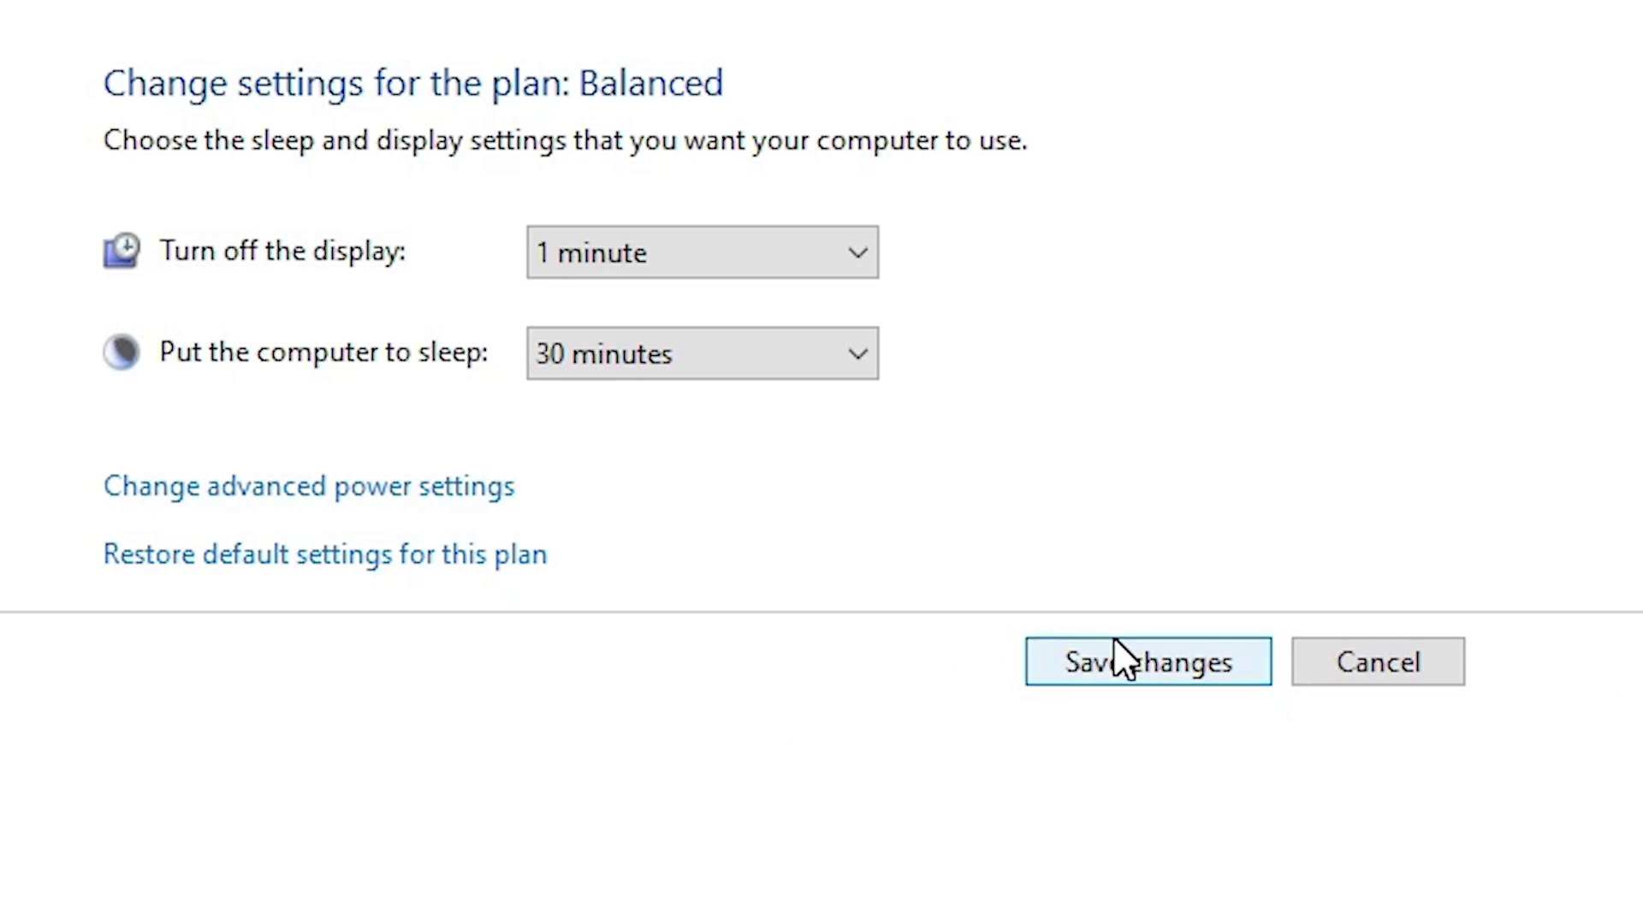
pyautogui.click(1157, 671)
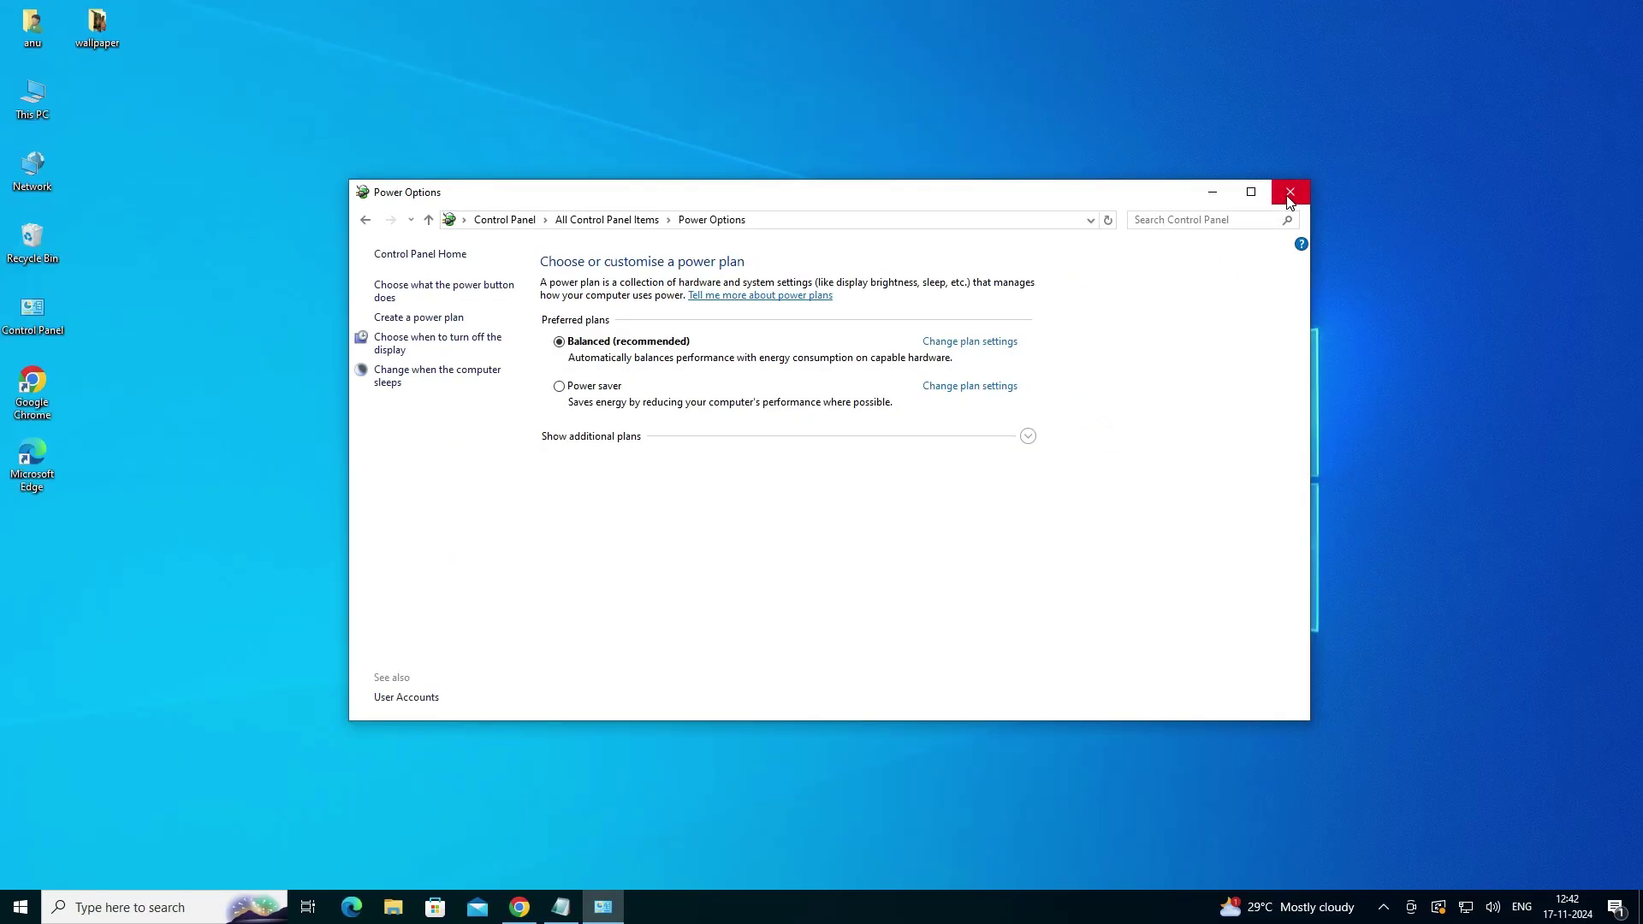
pyautogui.click(1289, 193)
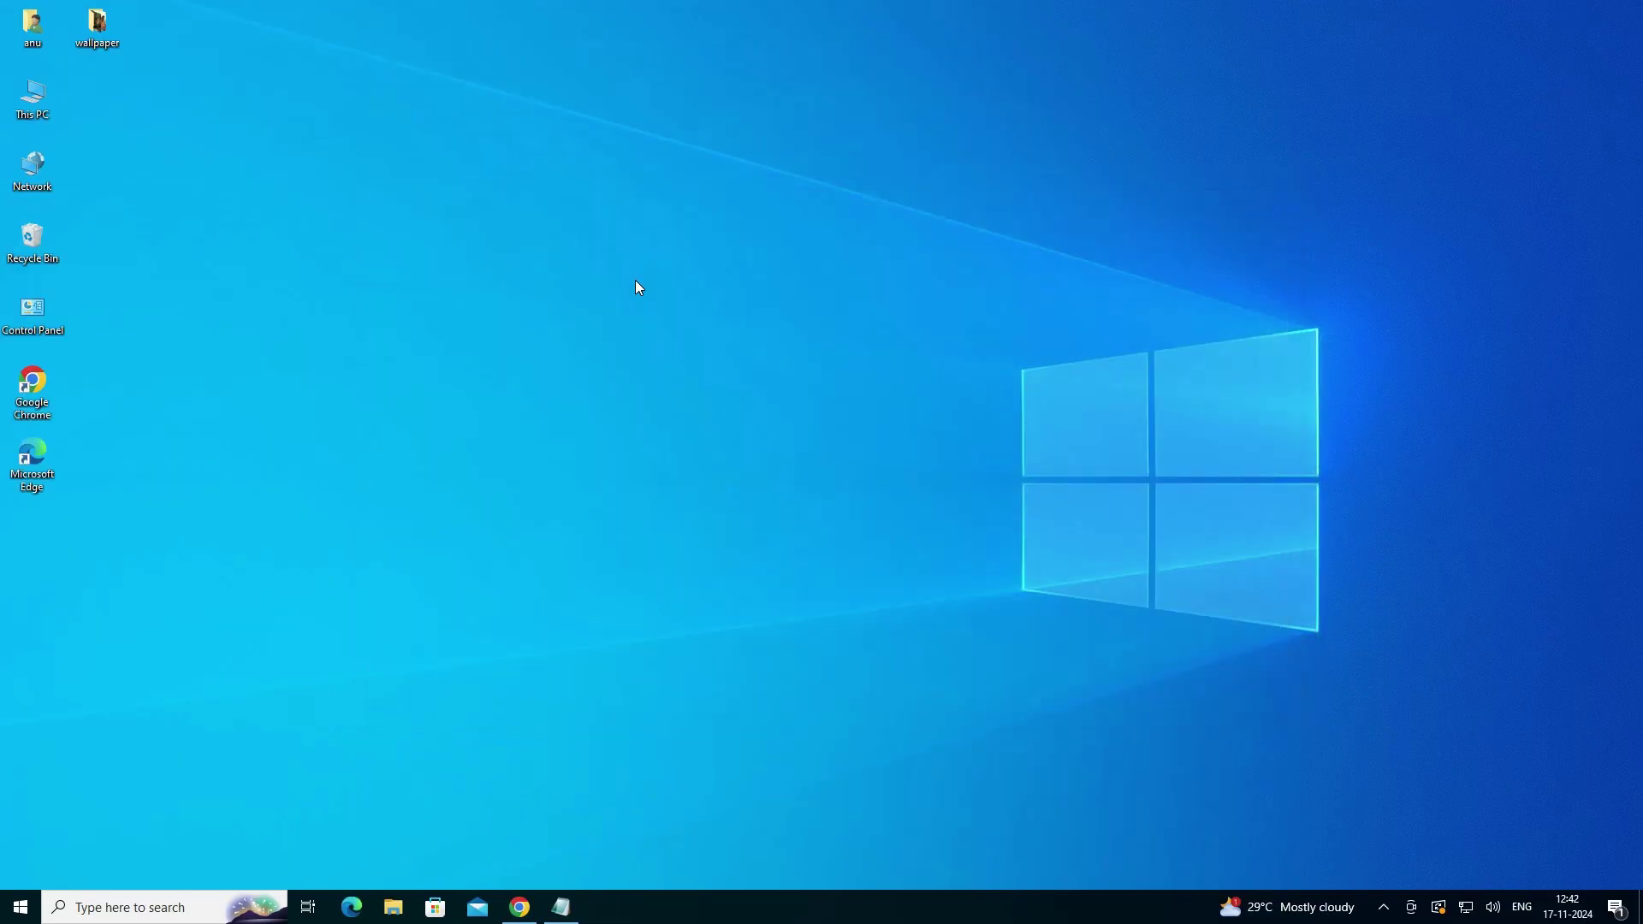
# Move the wallpaper folder below Microsoft Edge, open it to check the six pexels photos, then close it.
pyautogui.moveTo(87, 37); pyautogui.dragTo(139, 559)
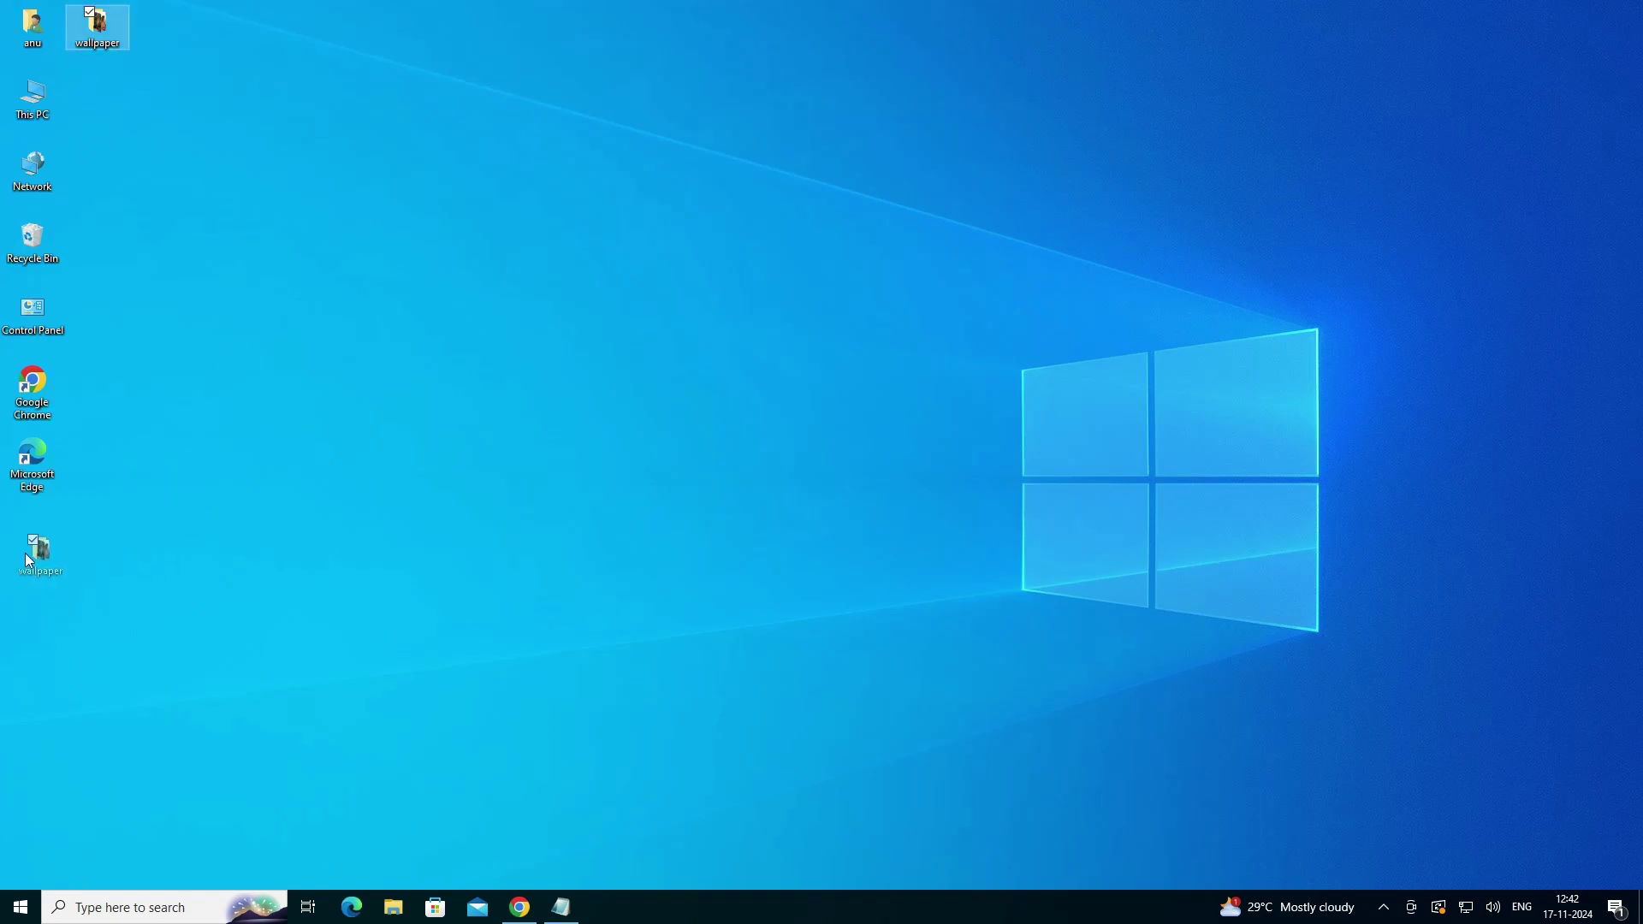
pyautogui.moveTo(28, 561); pyautogui.dragTo(28, 556)
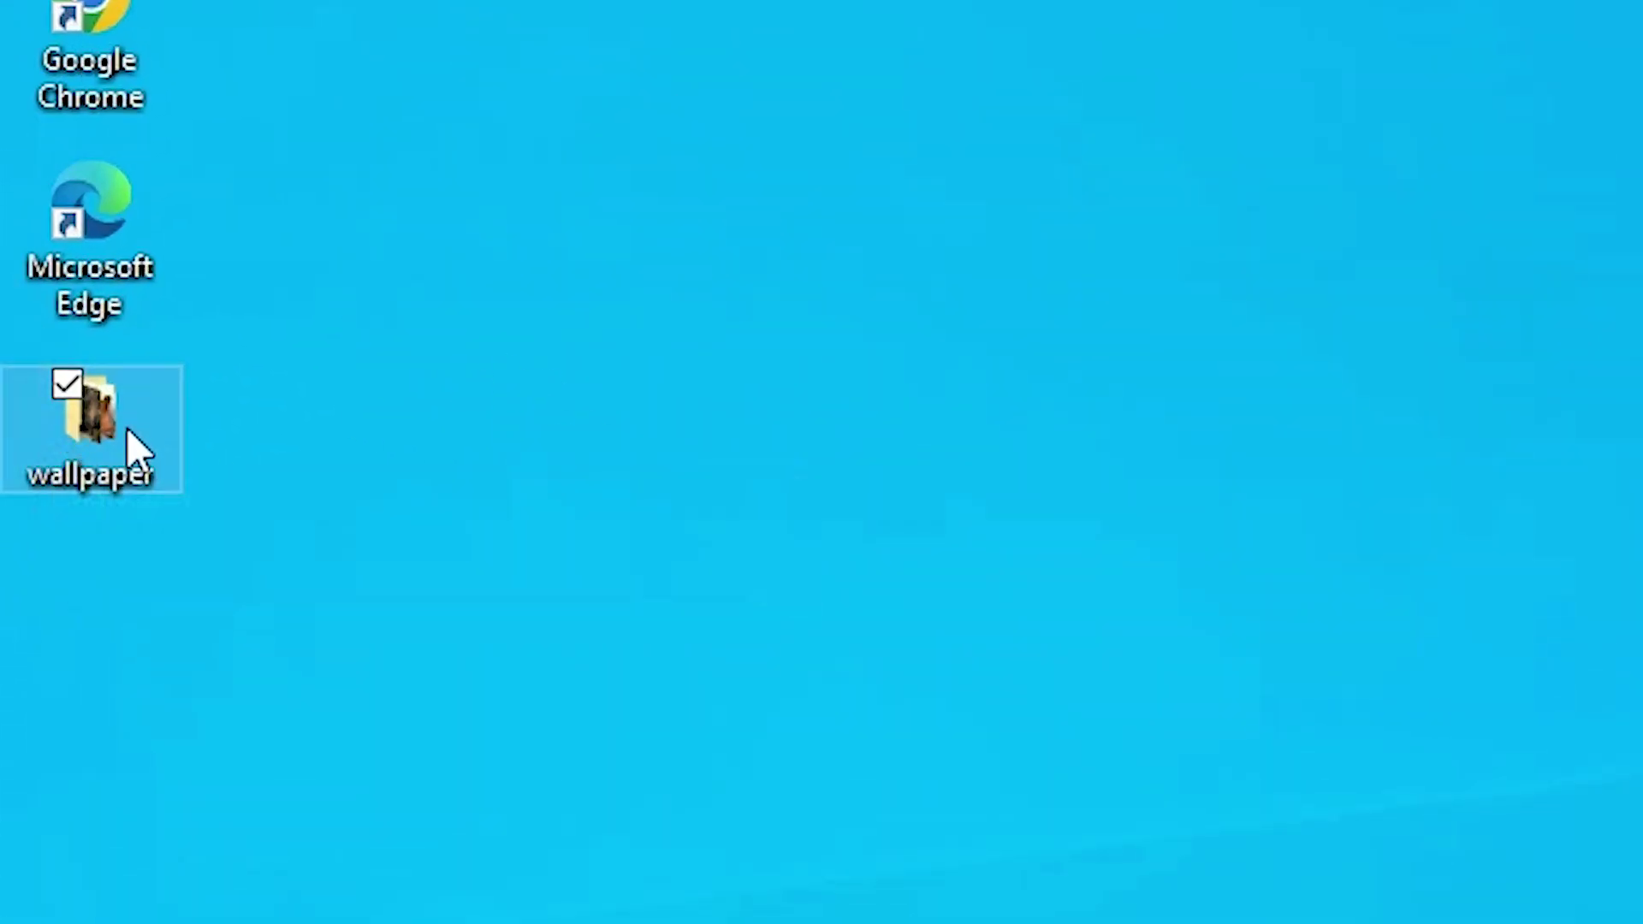
pyautogui.doubleClick(129, 432)
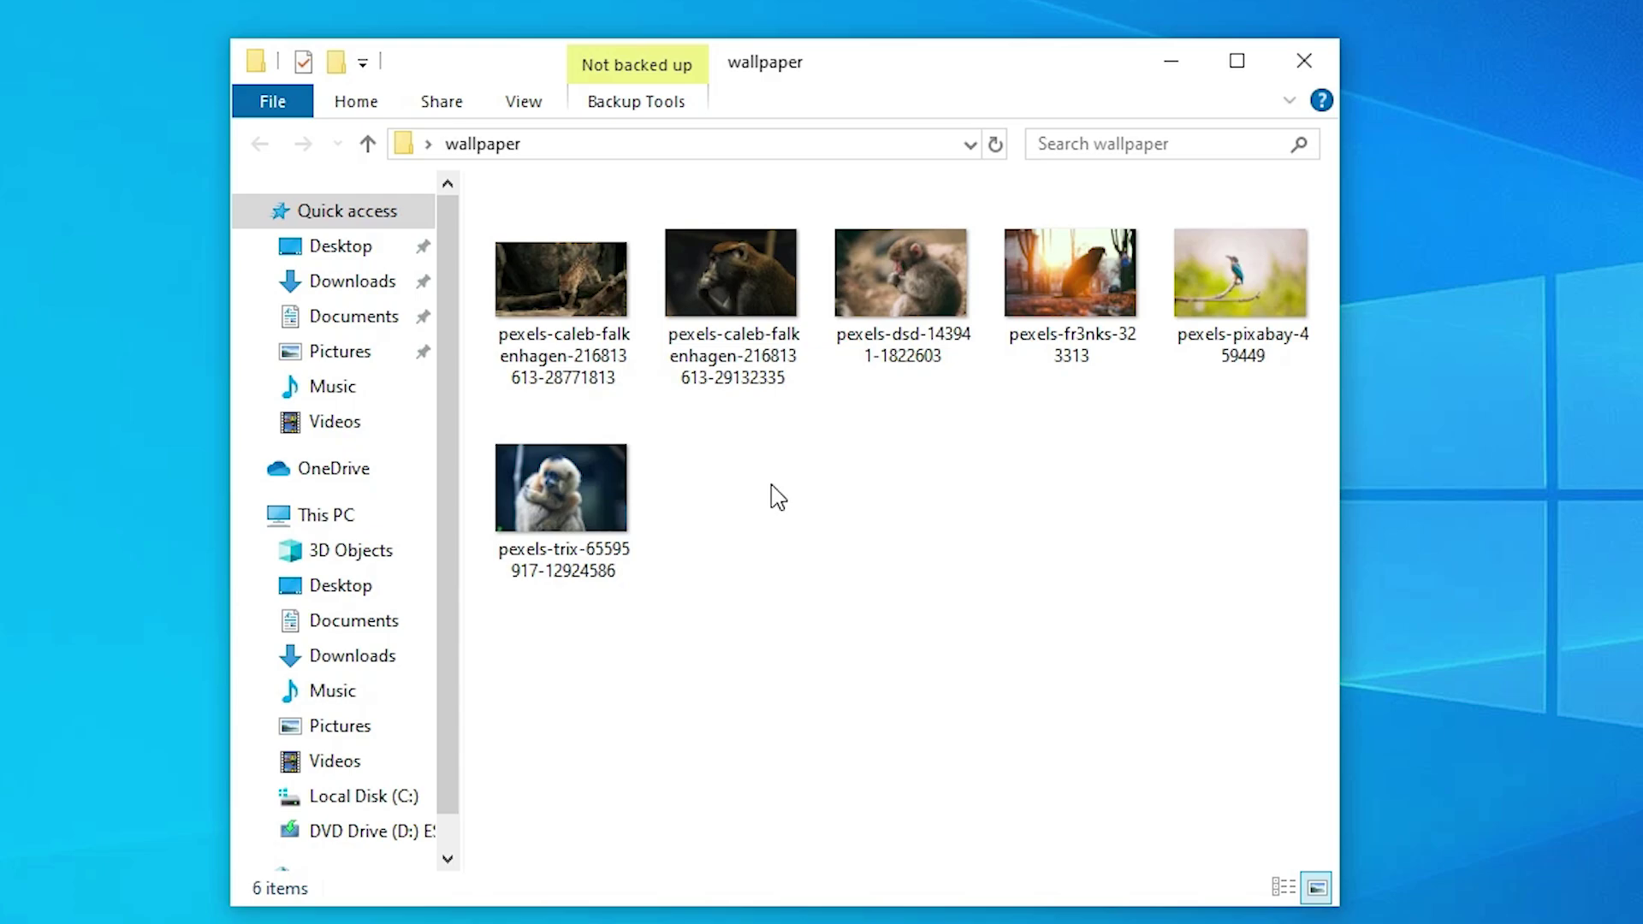
pyautogui.moveTo(1174, 367)
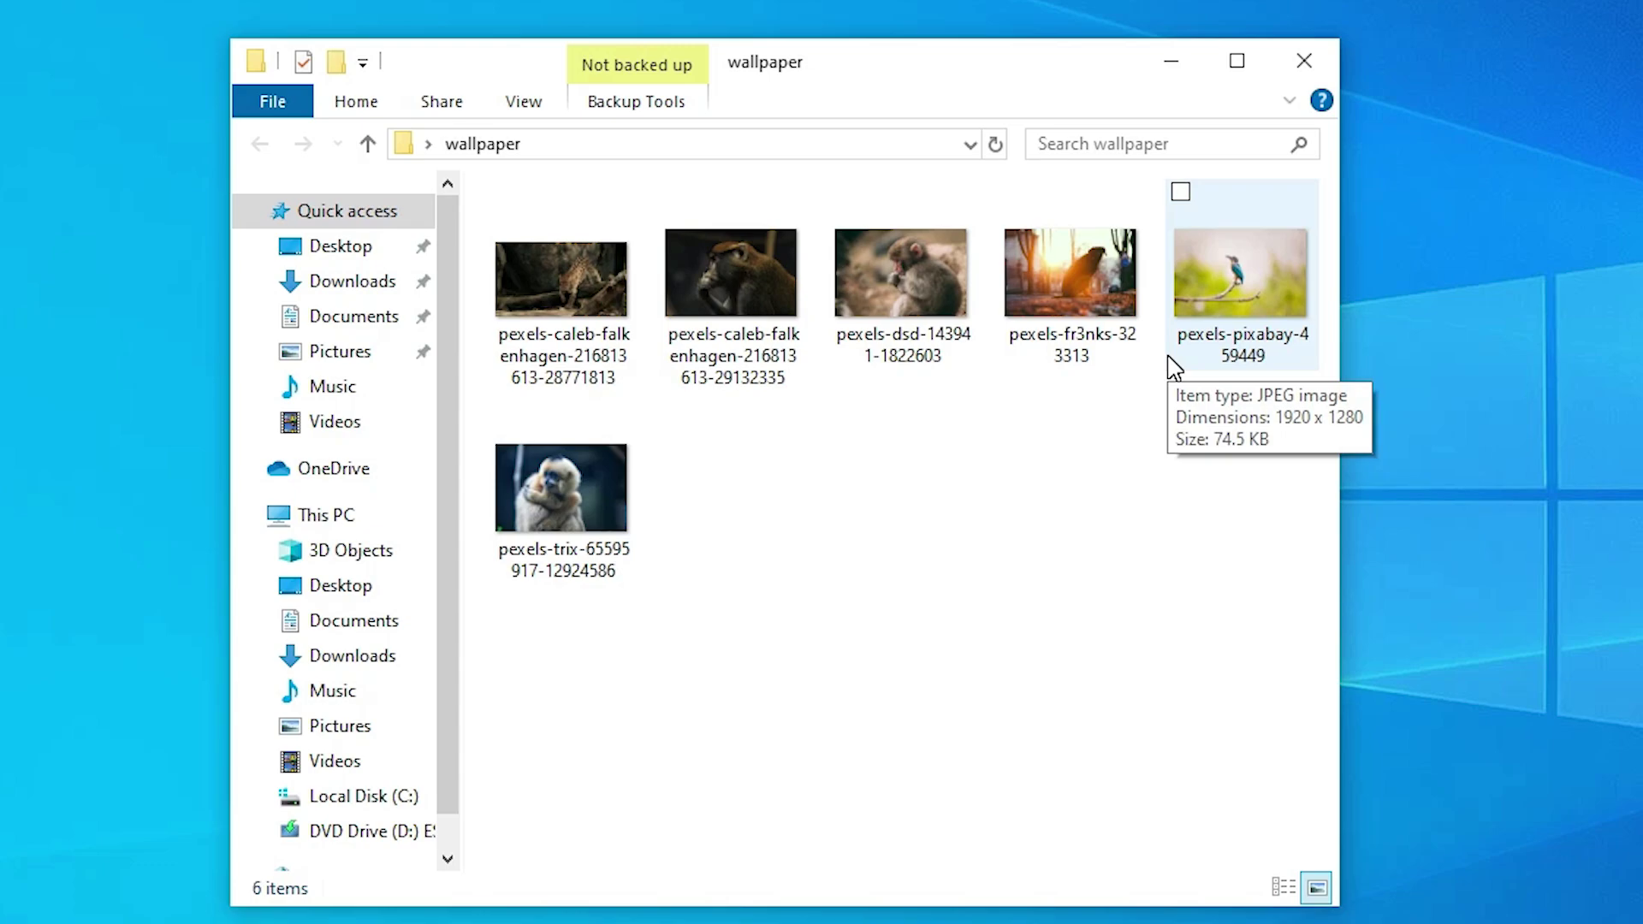
pyautogui.click(1304, 60)
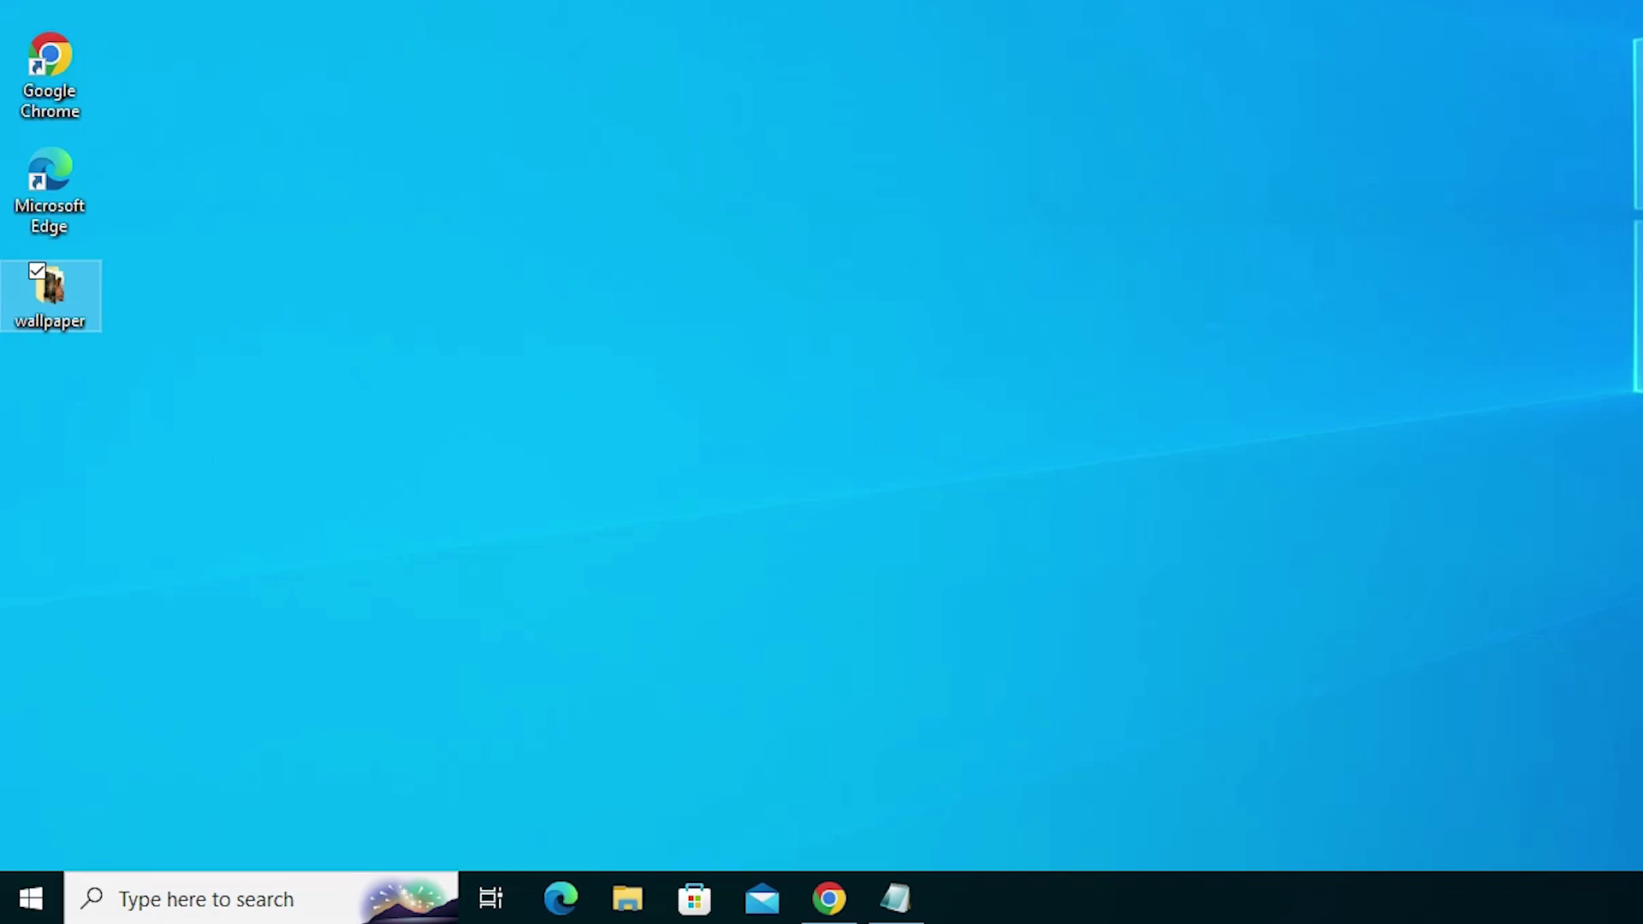
# Launch Settings by searching 'se' and go to the Personalisation page.
pyautogui.click(31, 900)
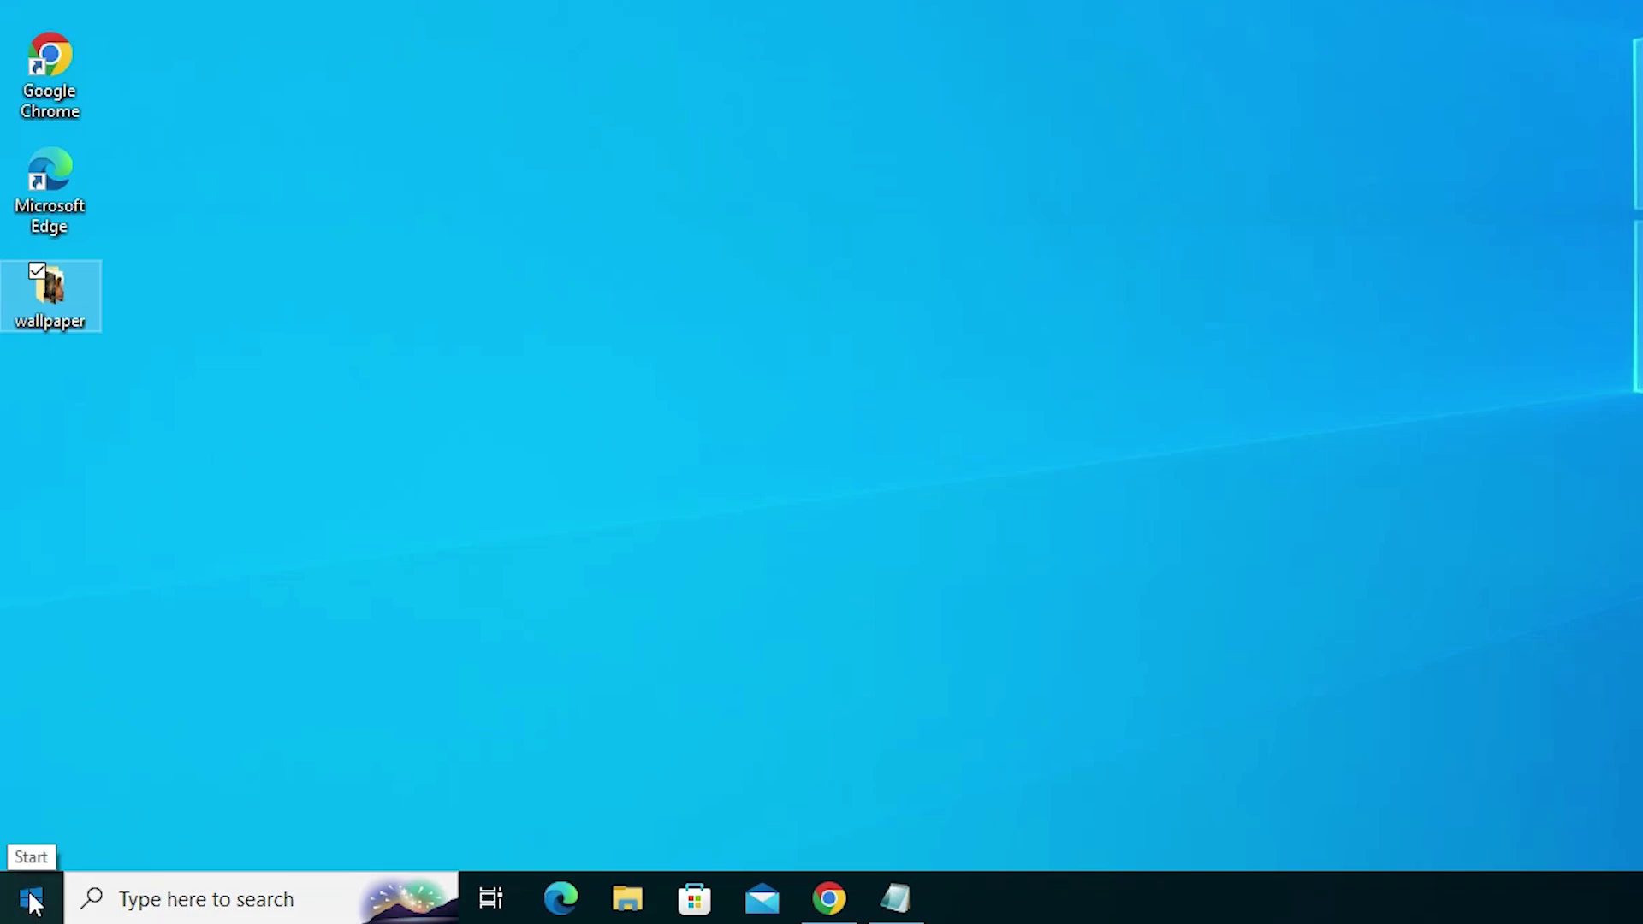
pyautogui.write('se')
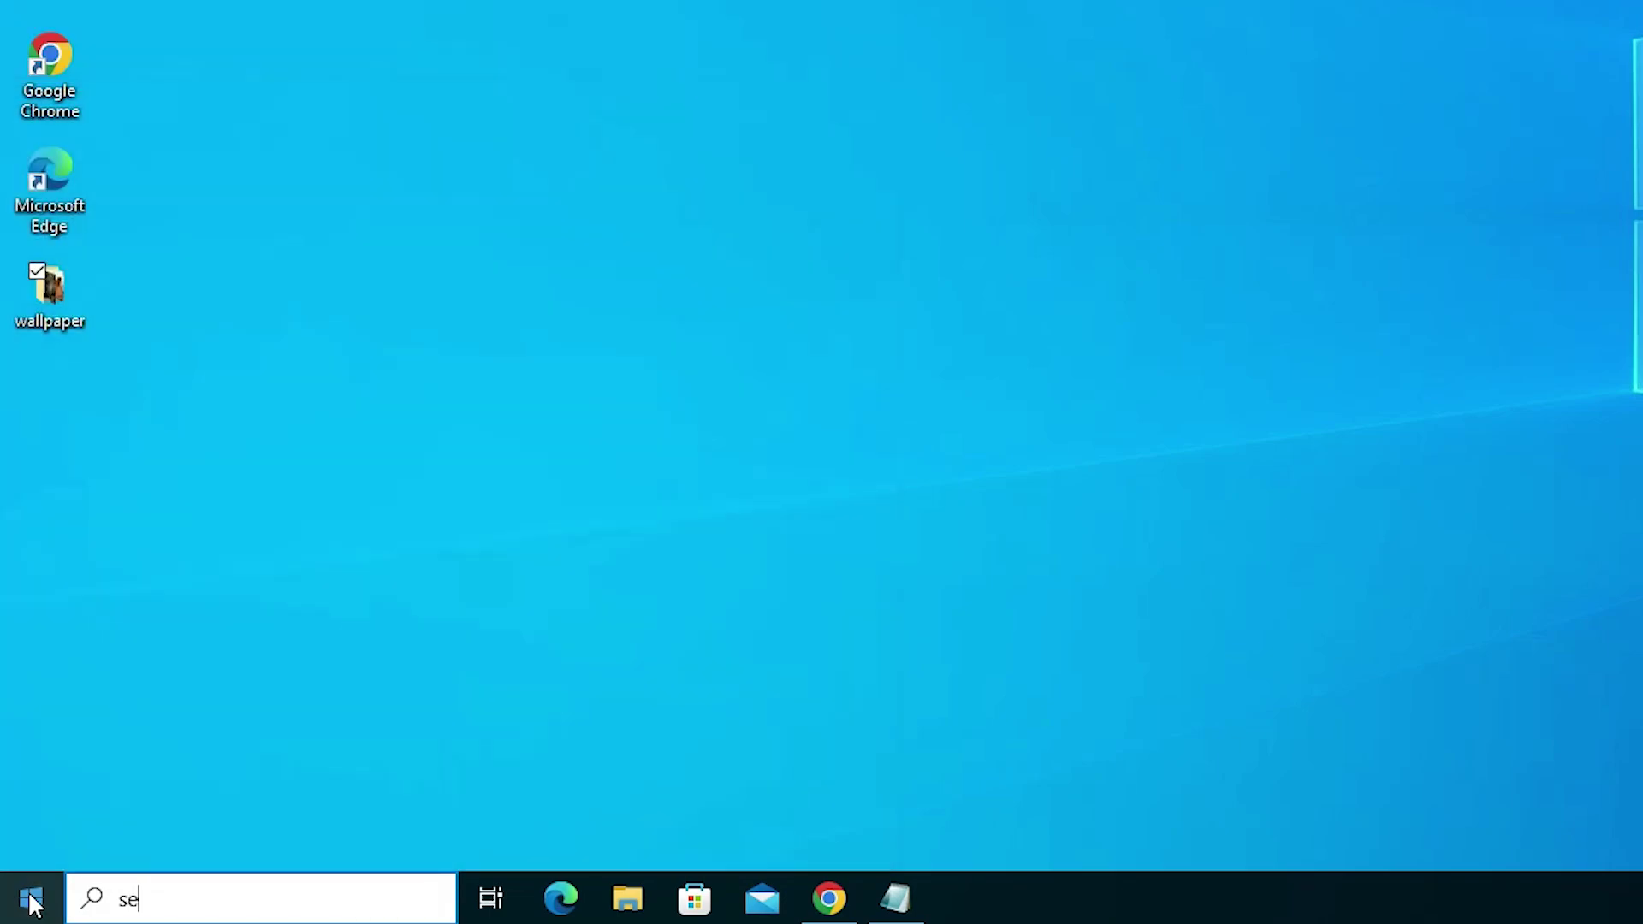
pyautogui.click(203, 174)
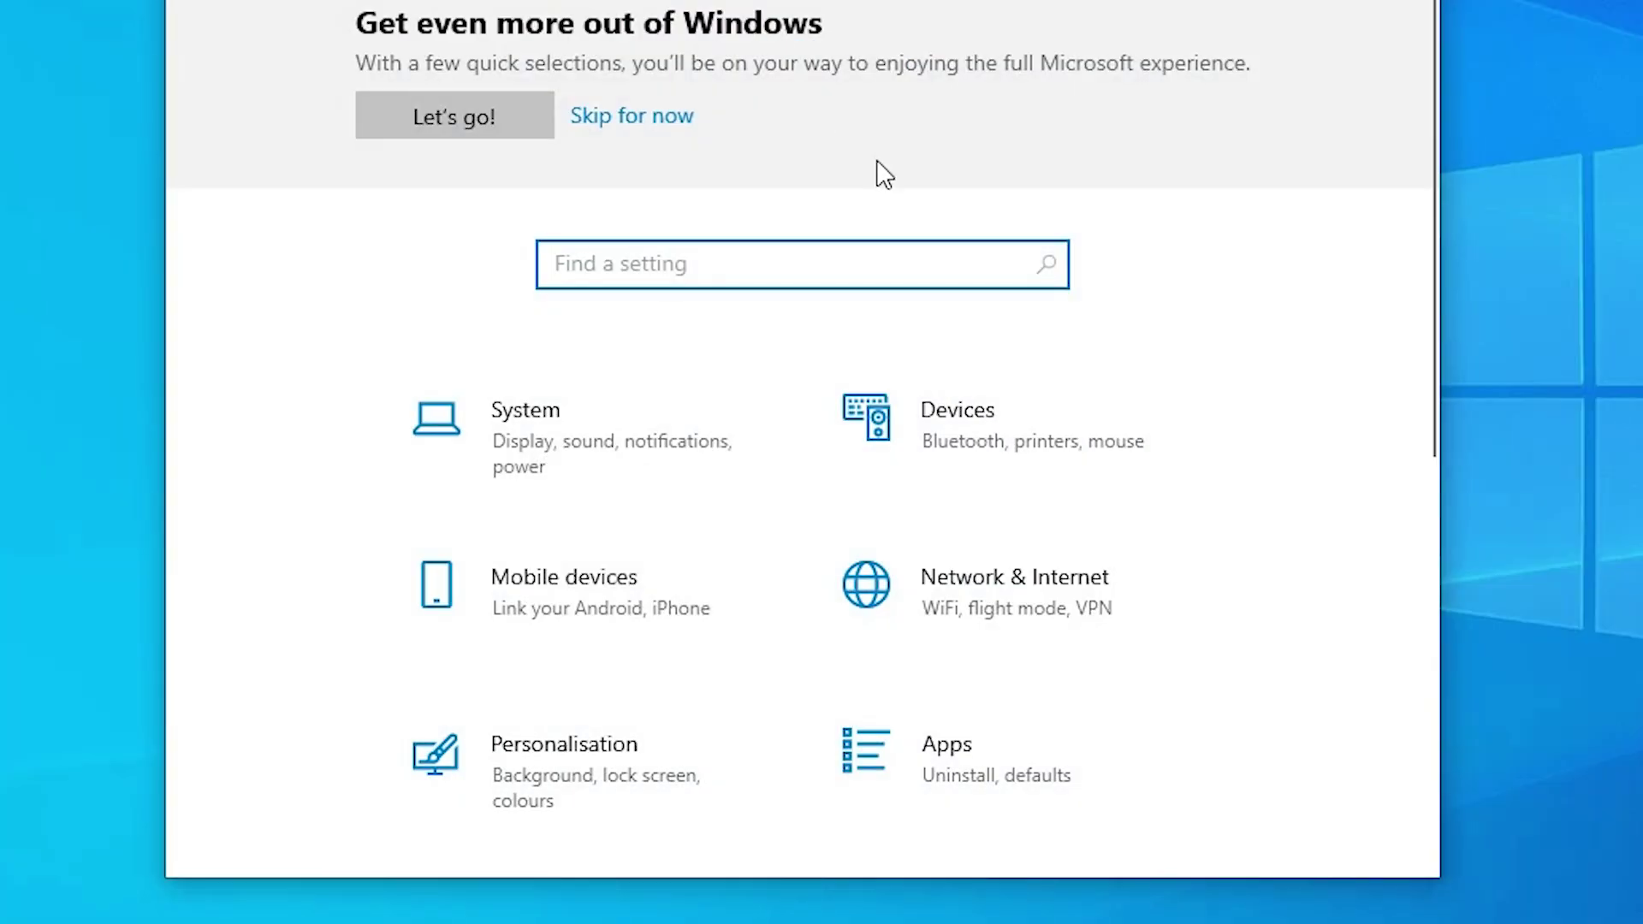
pyautogui.scroll(-4, 1035, 502)
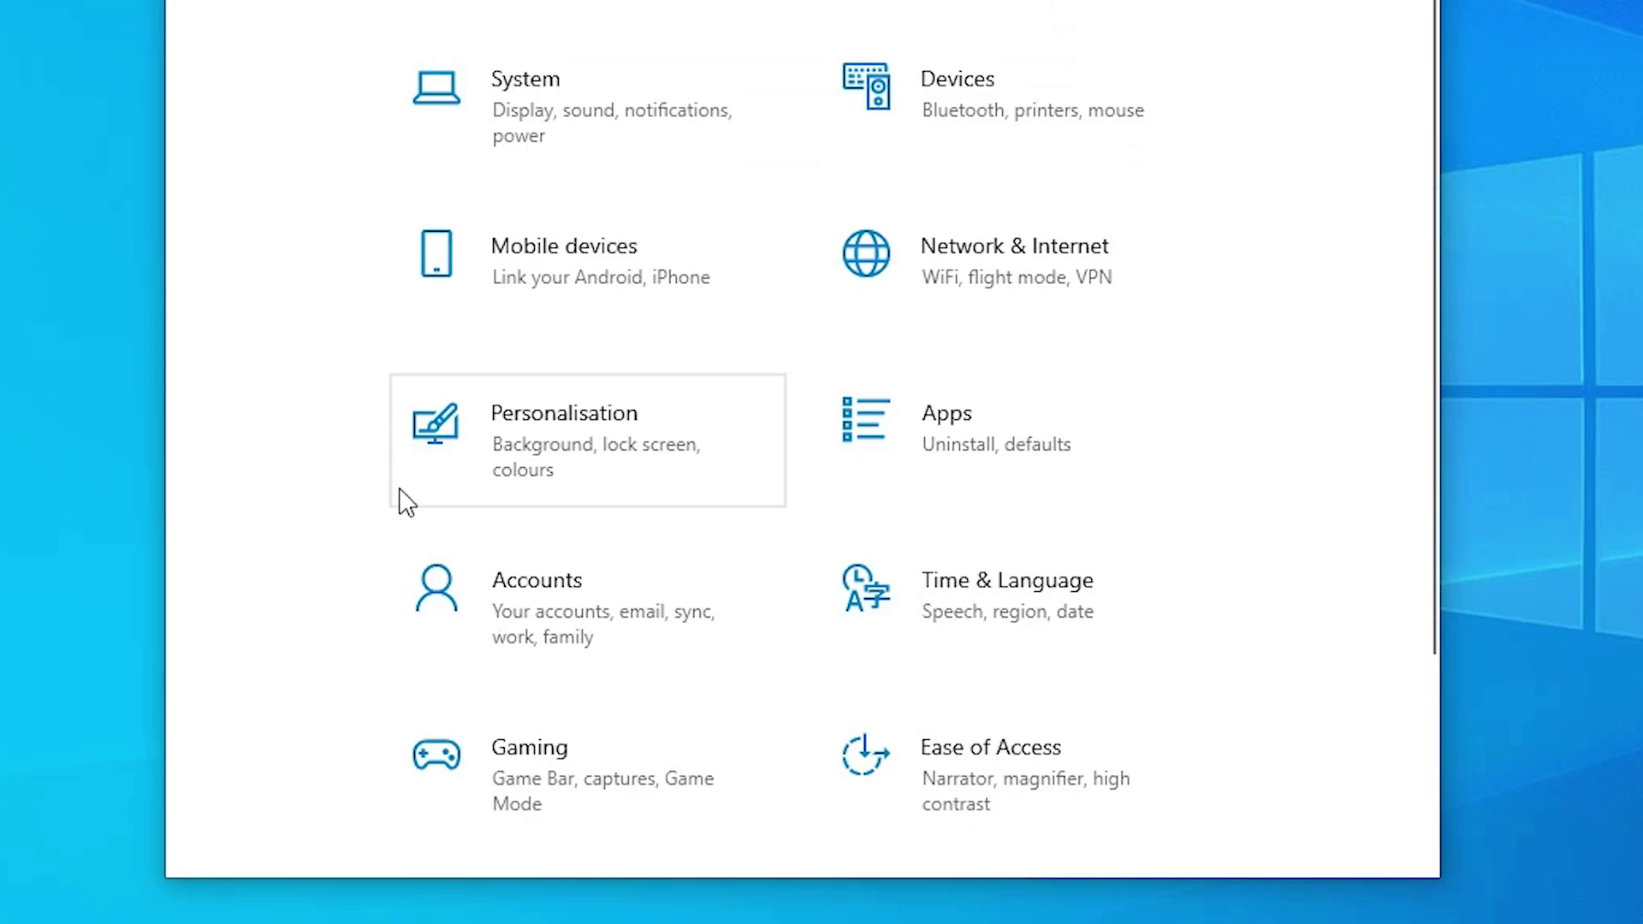
pyautogui.click(567, 469)
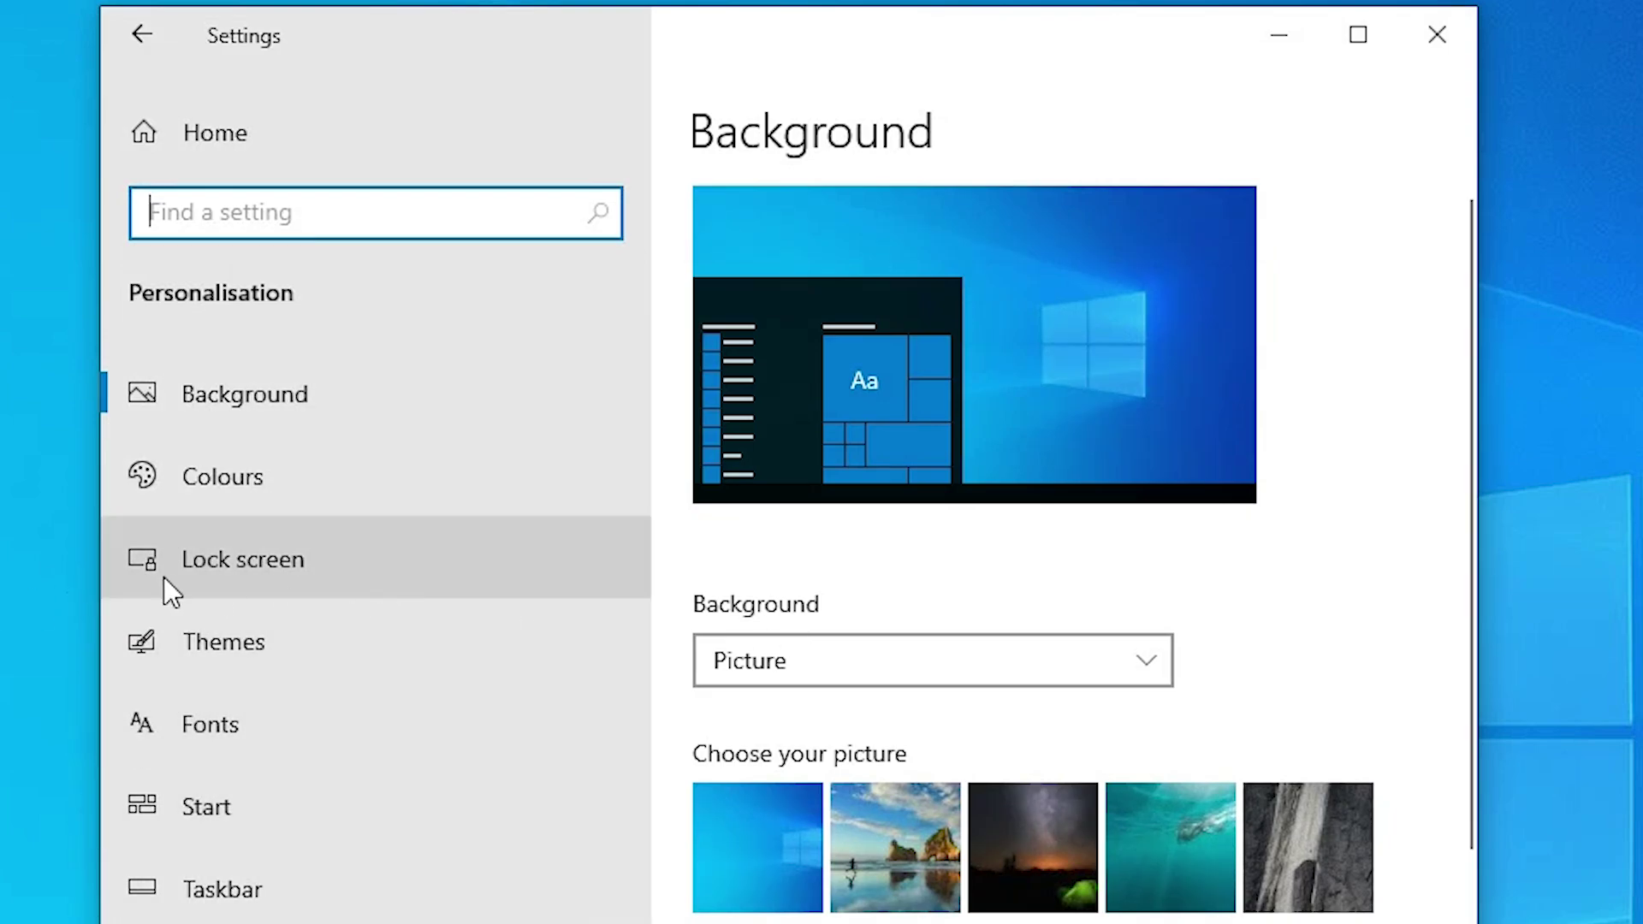
# Change the Lock screen background to Slideshow after briefly trying Windows spotlight, then review the album list.
pyautogui.click(265, 566)
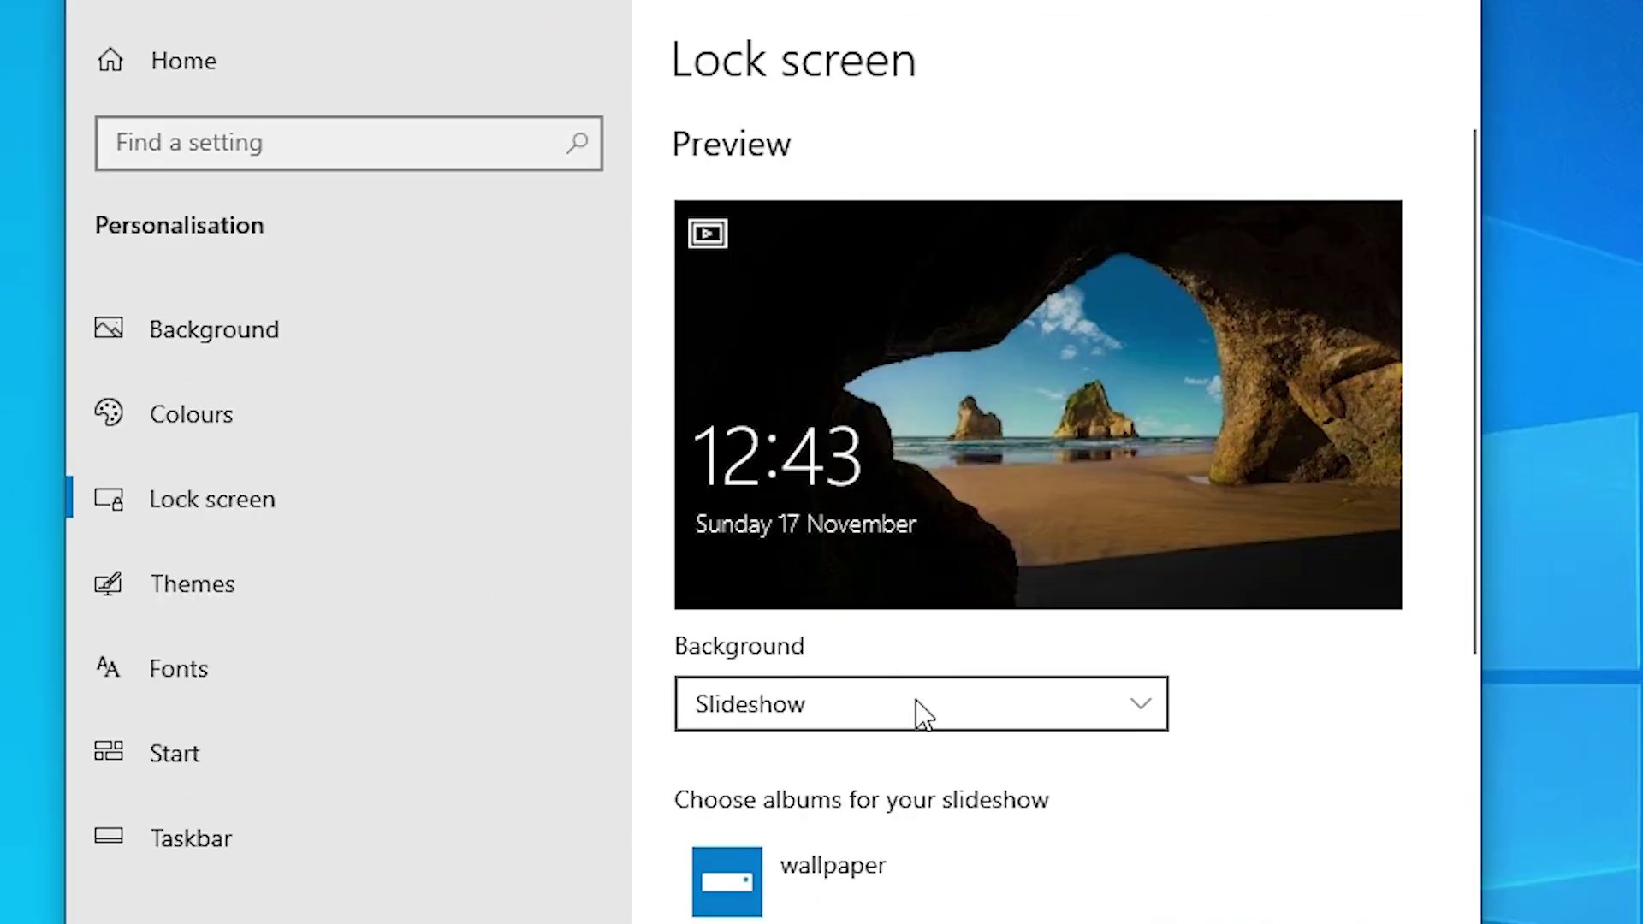
pyautogui.click(930, 759)
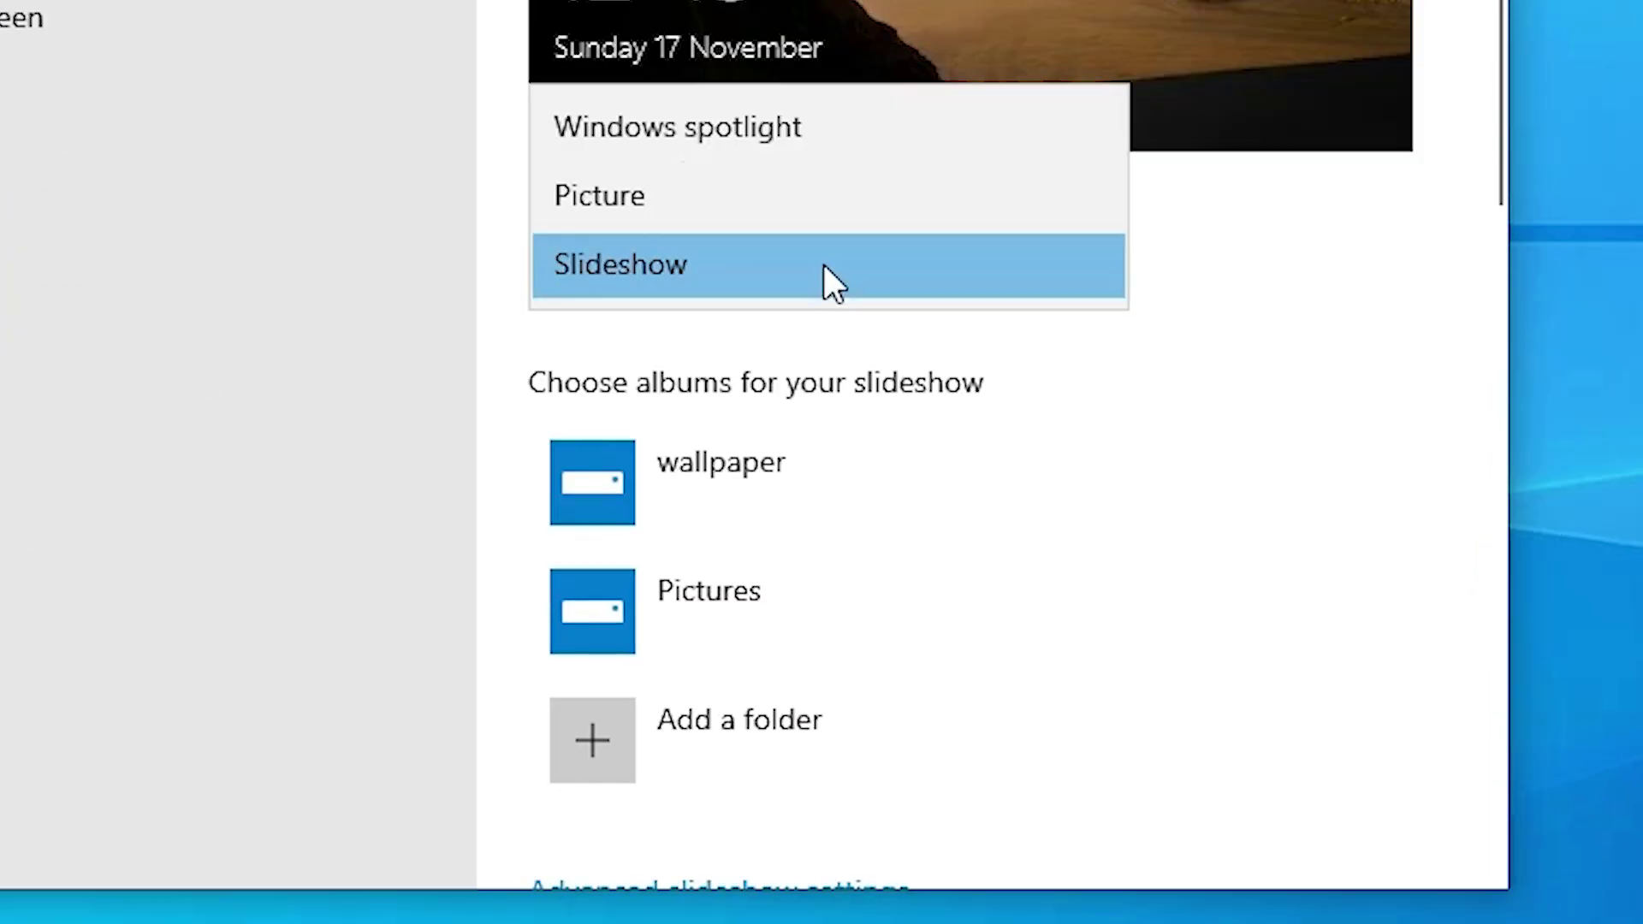
pyautogui.click(753, 146)
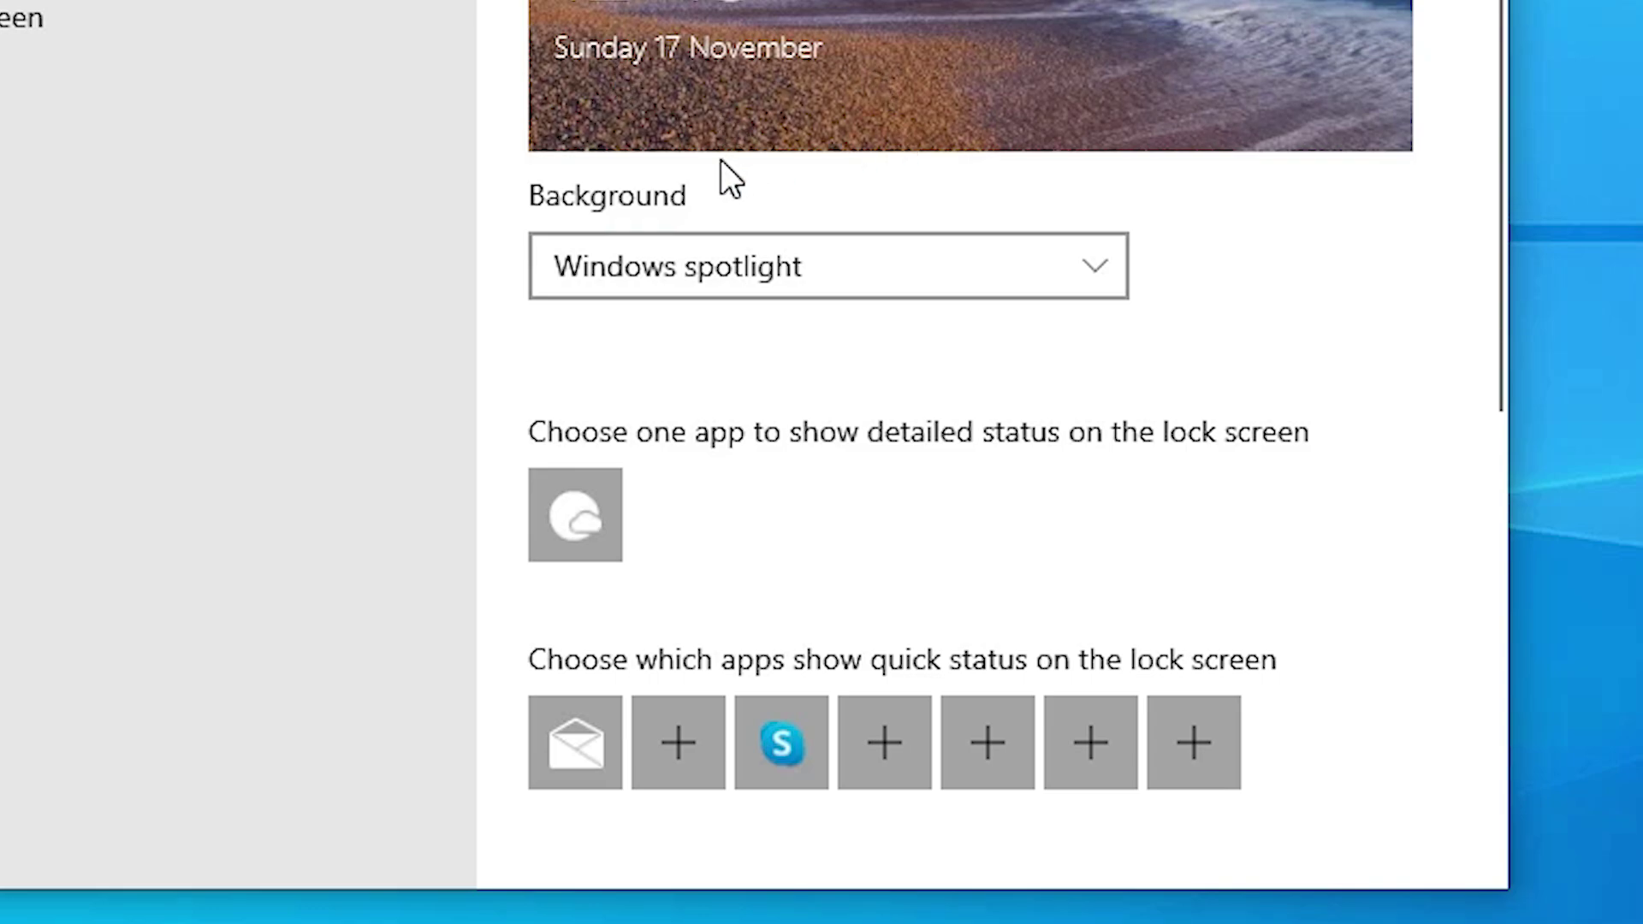
pyautogui.click(1032, 276)
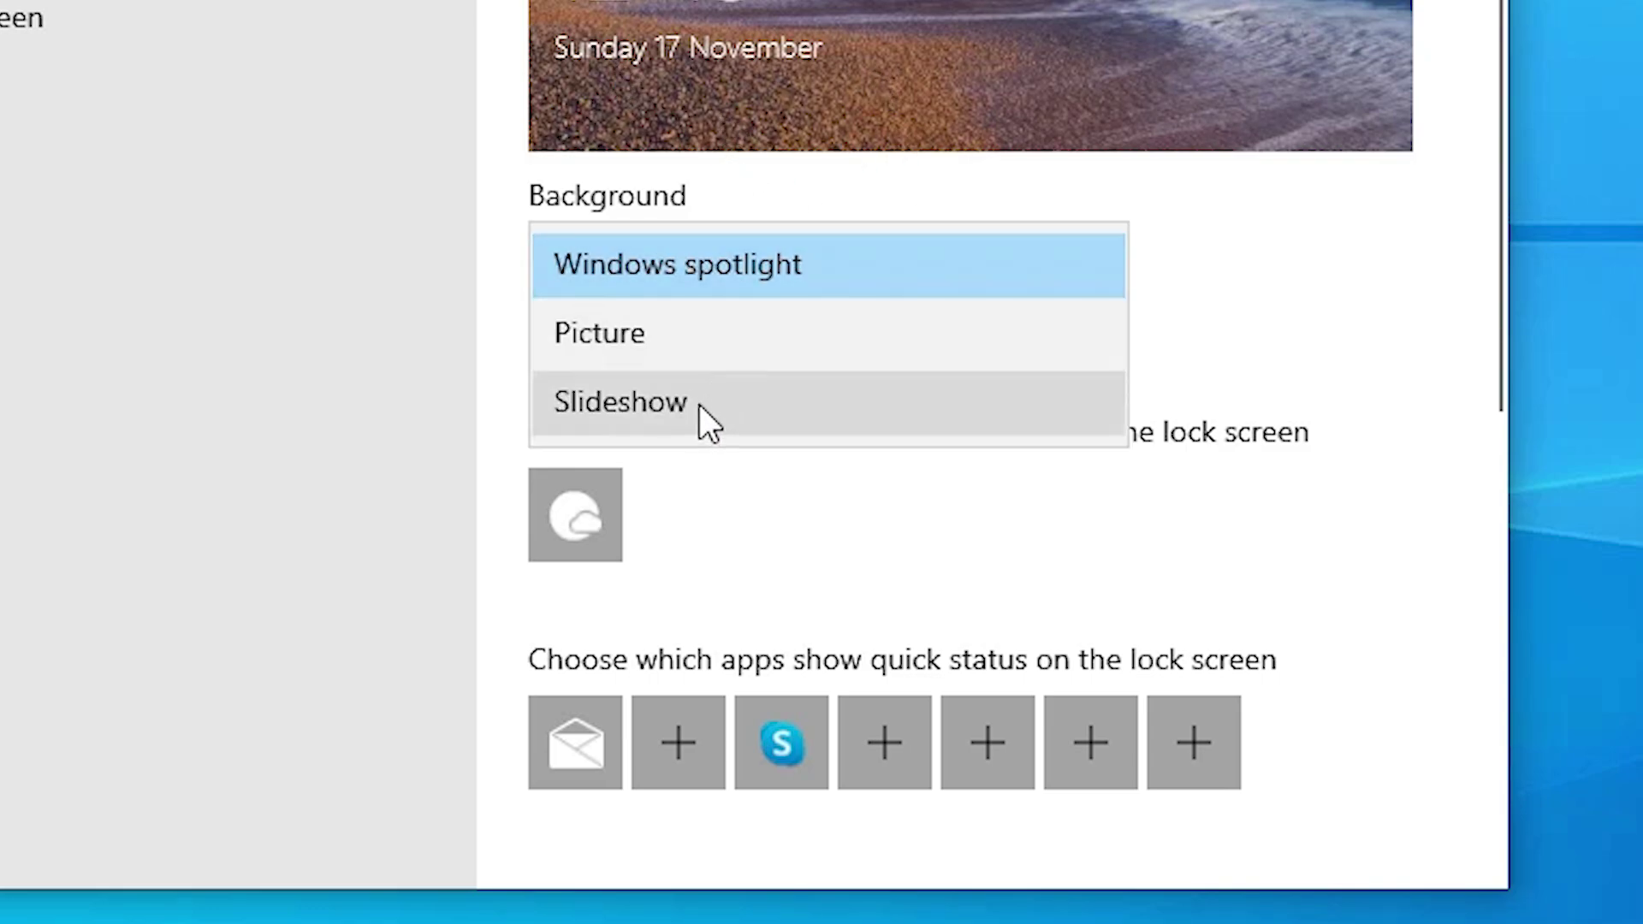
pyautogui.click(700, 402)
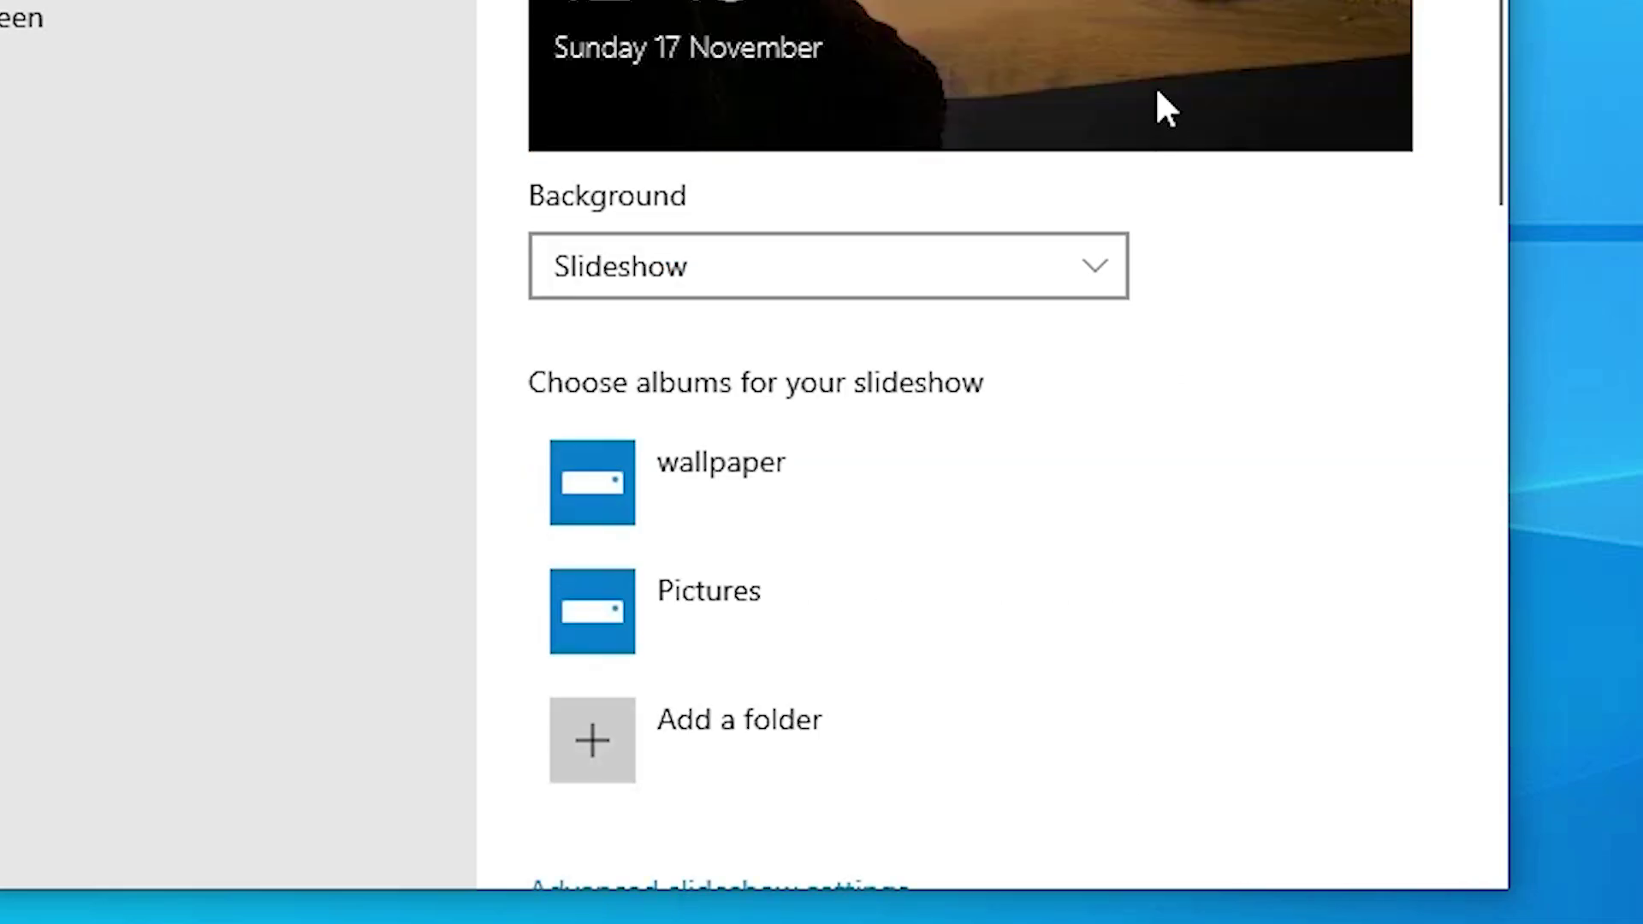
pyautogui.scroll(-2, 1211, 94)
pyautogui.scroll(-2, 866, 86)
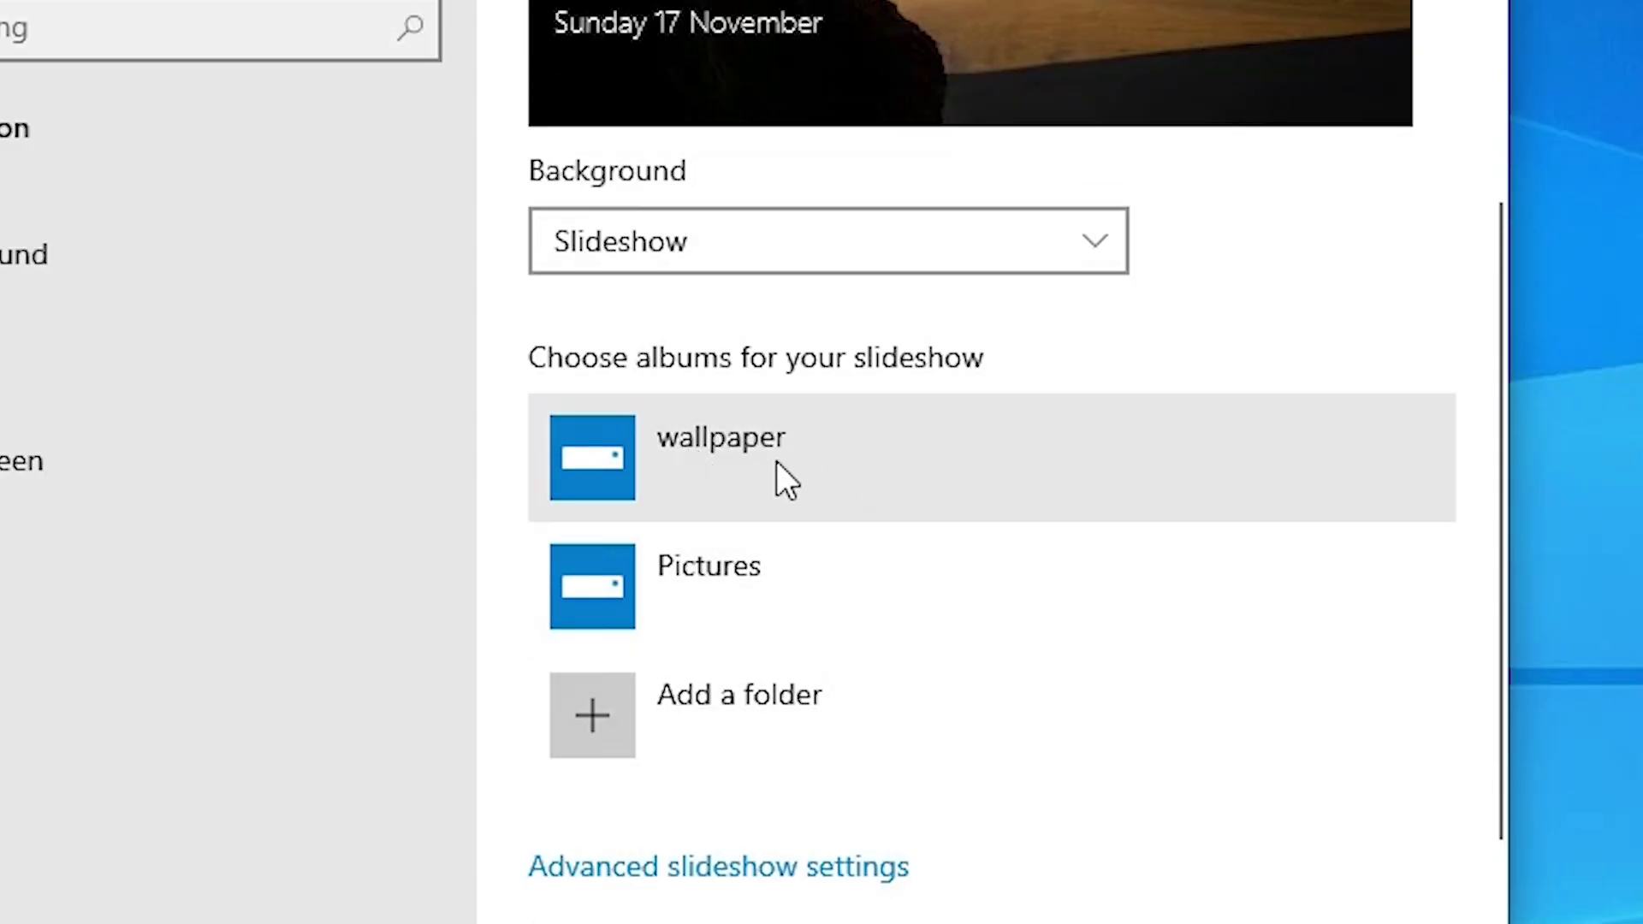
pyautogui.scroll(-3, 799, 477)
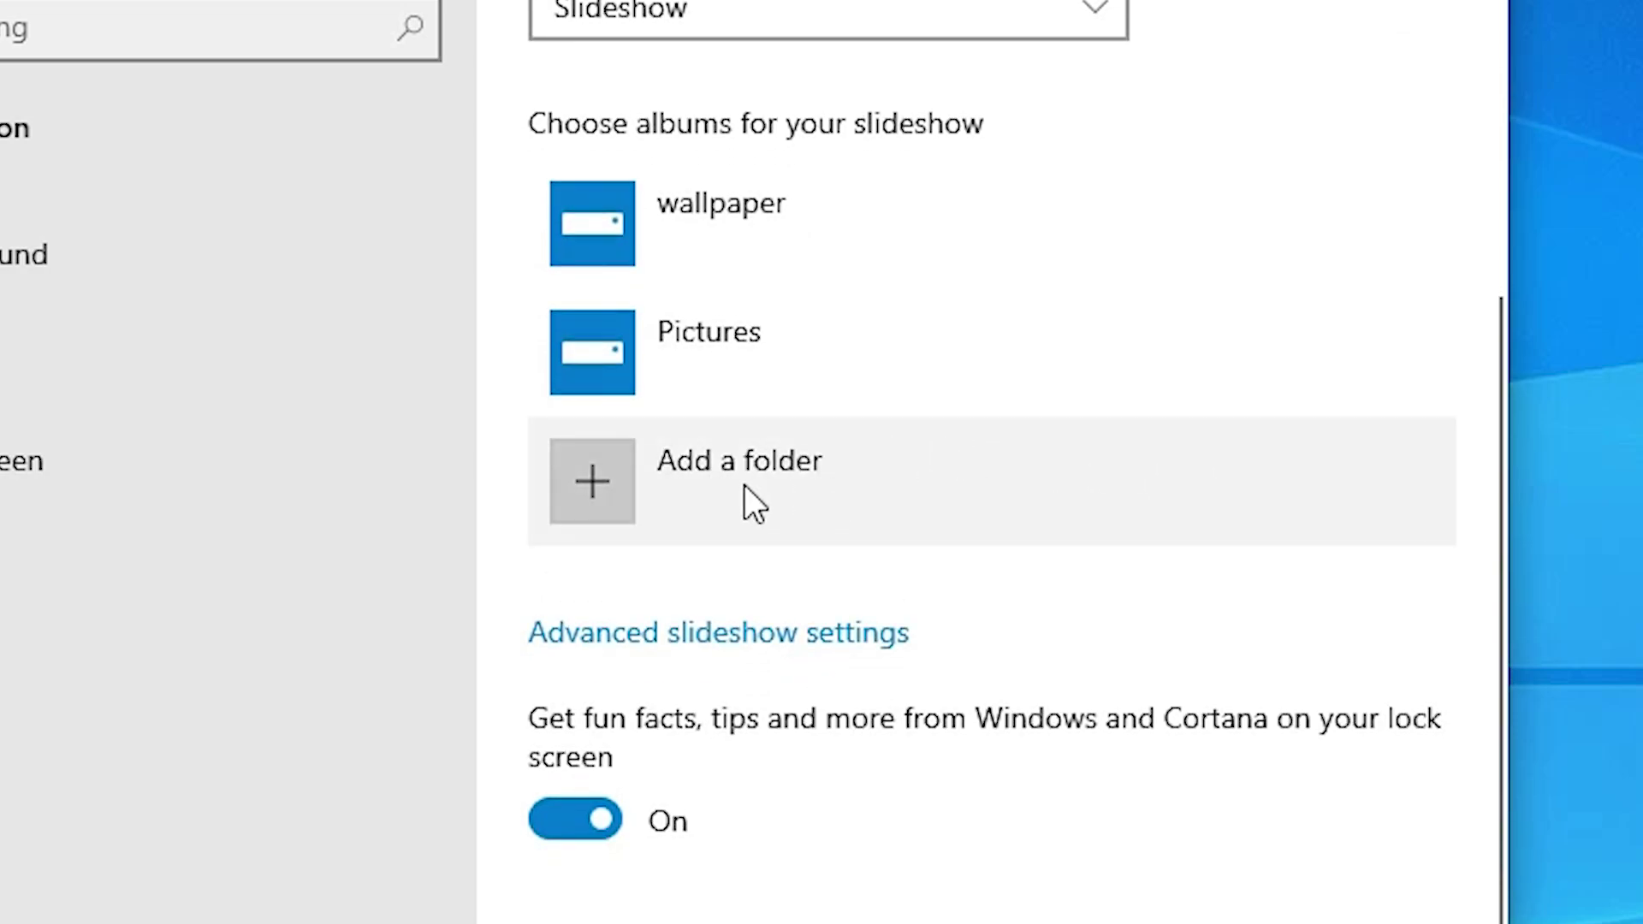
pyautogui.scroll(3, 943, 573)
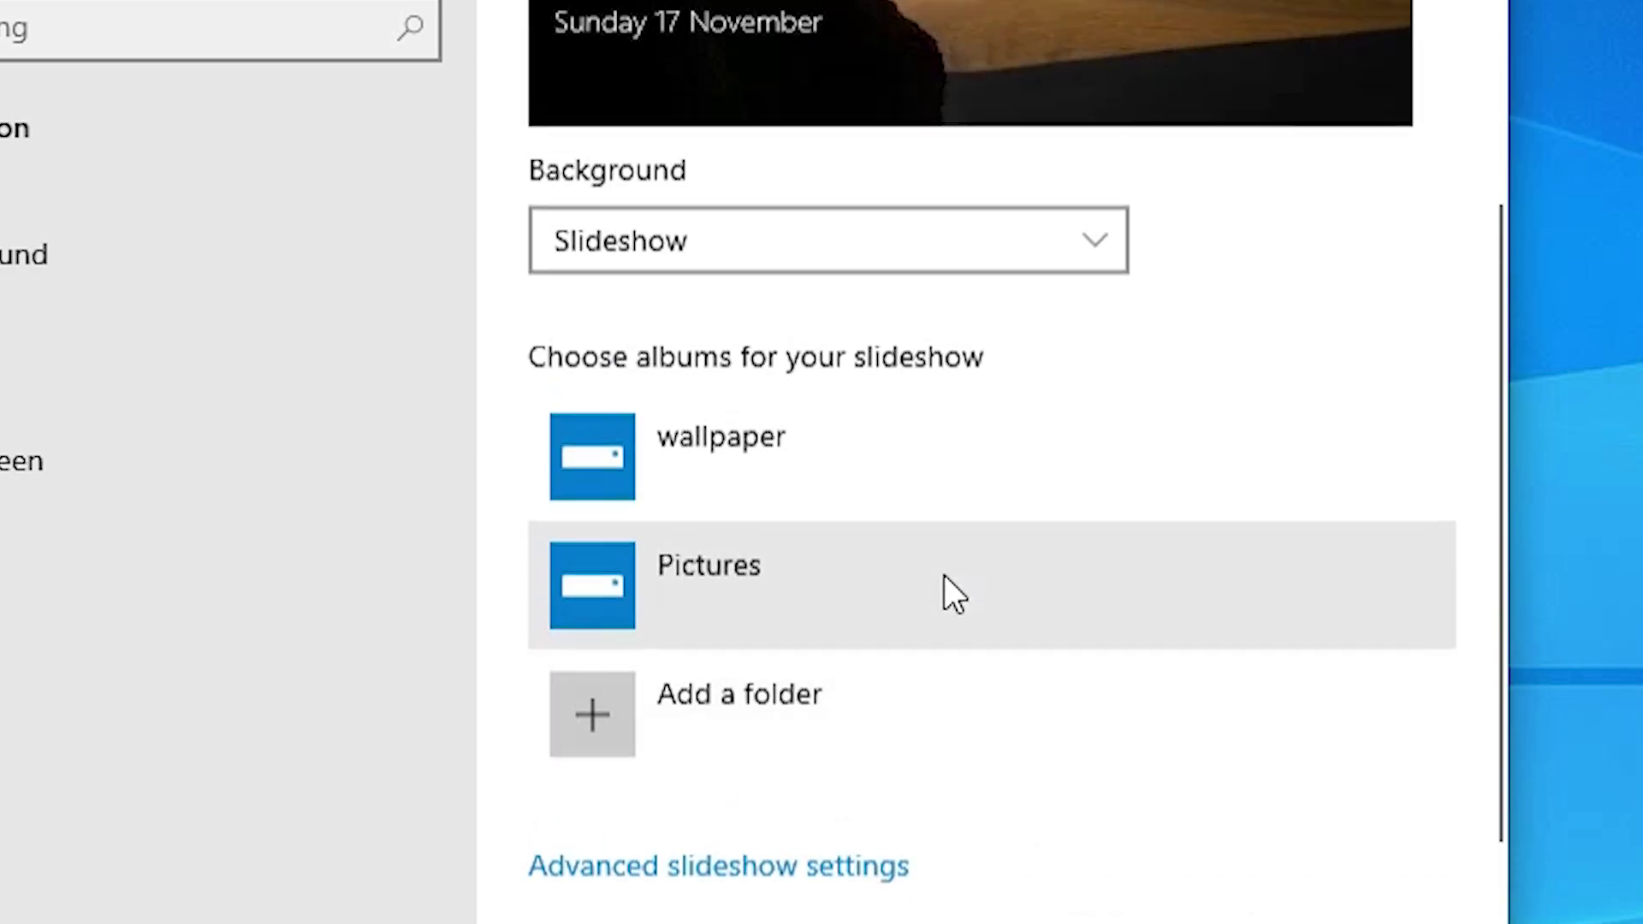
# Add the Desktop 'wallpaper' folder as a lock screen slideshow album.
pyautogui.click(833, 649)
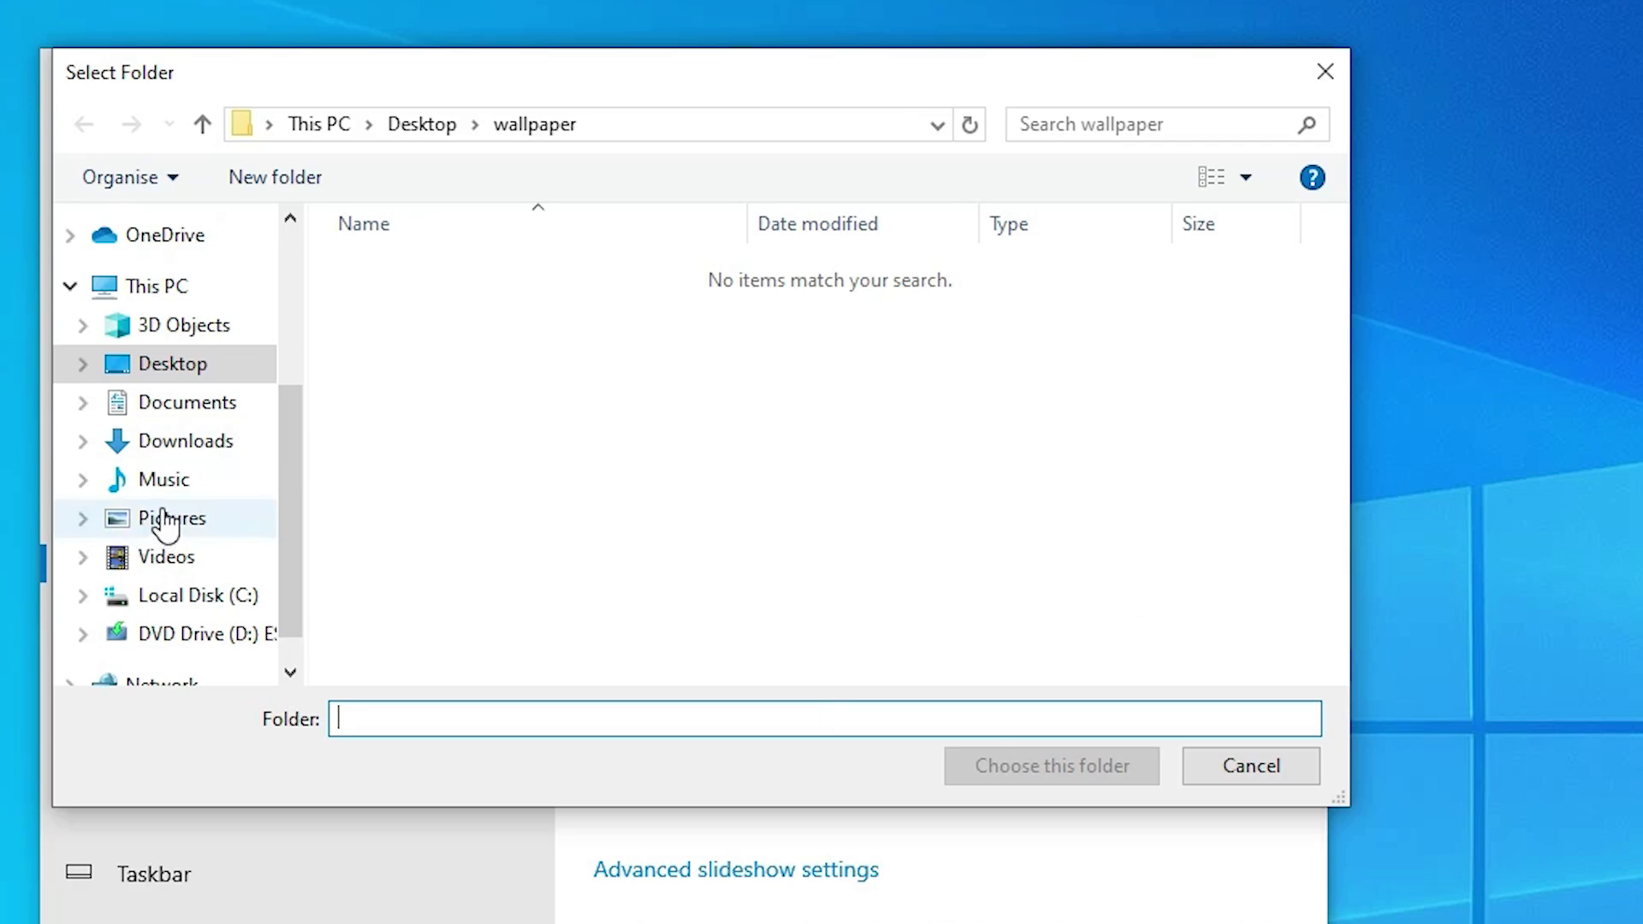
pyautogui.click(167, 520)
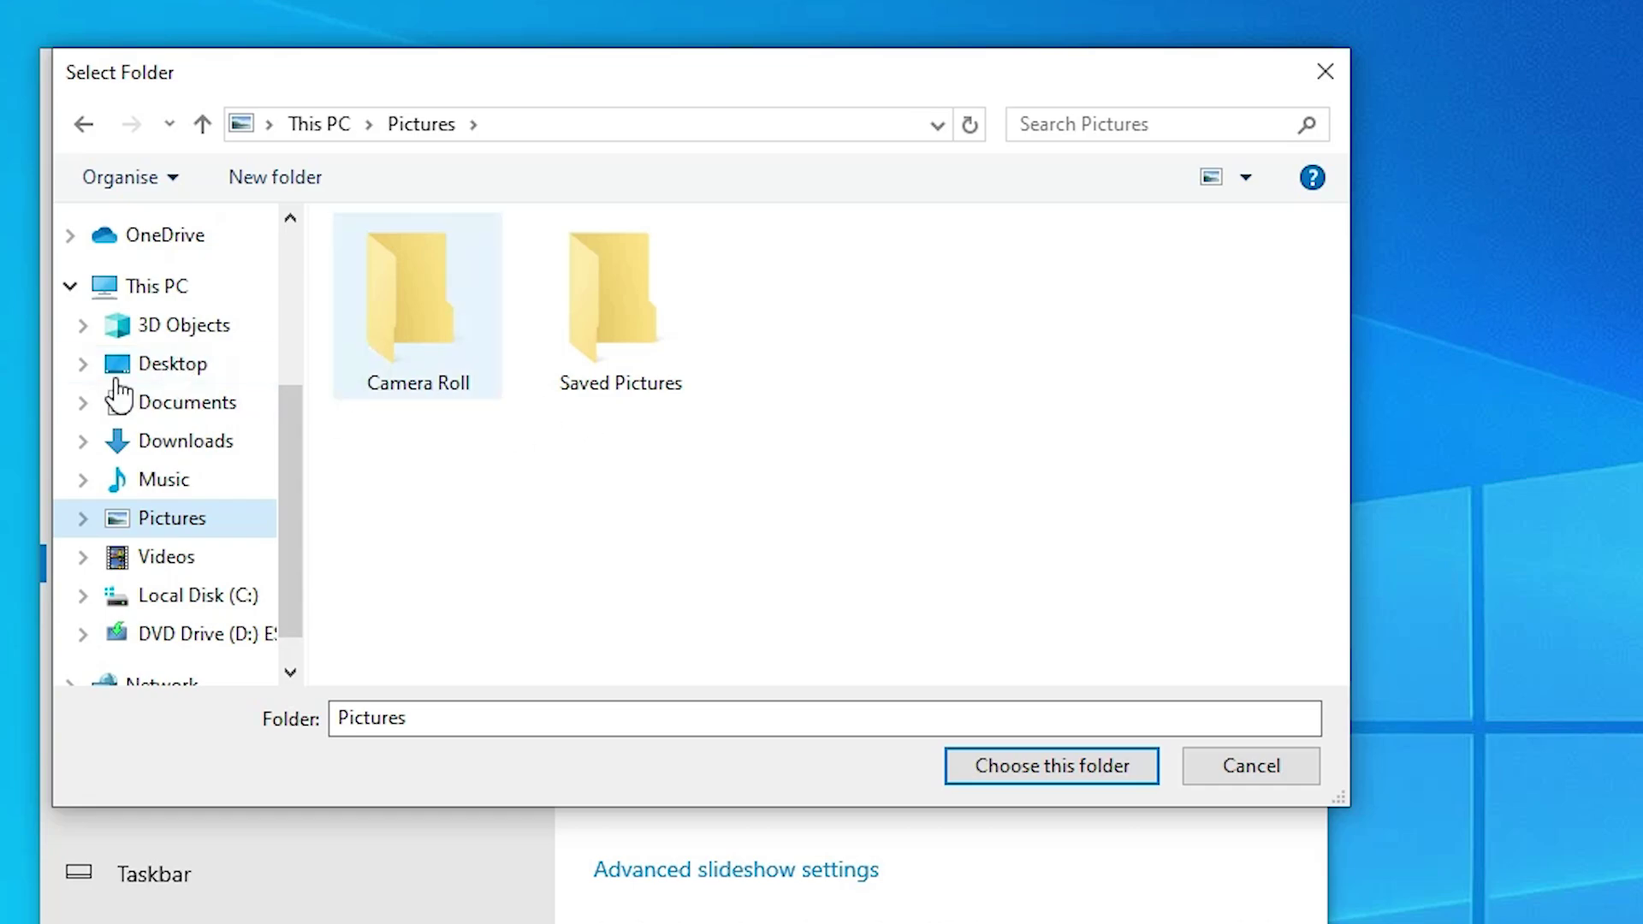
pyautogui.click(189, 368)
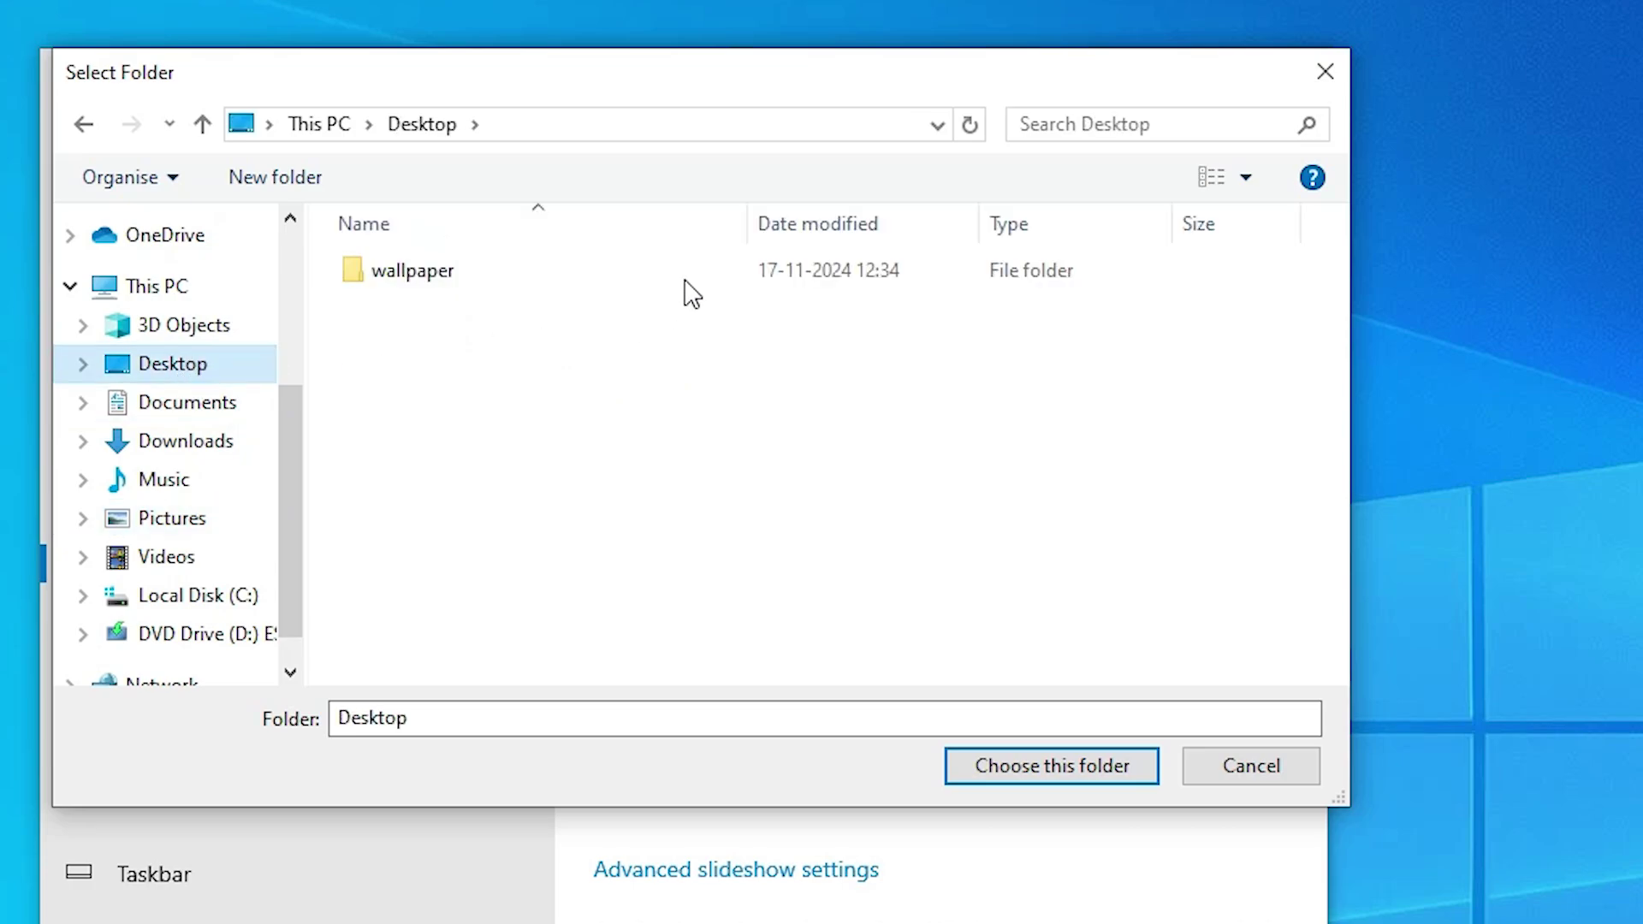
pyautogui.click(428, 274)
pyautogui.doubleClick(428, 274)
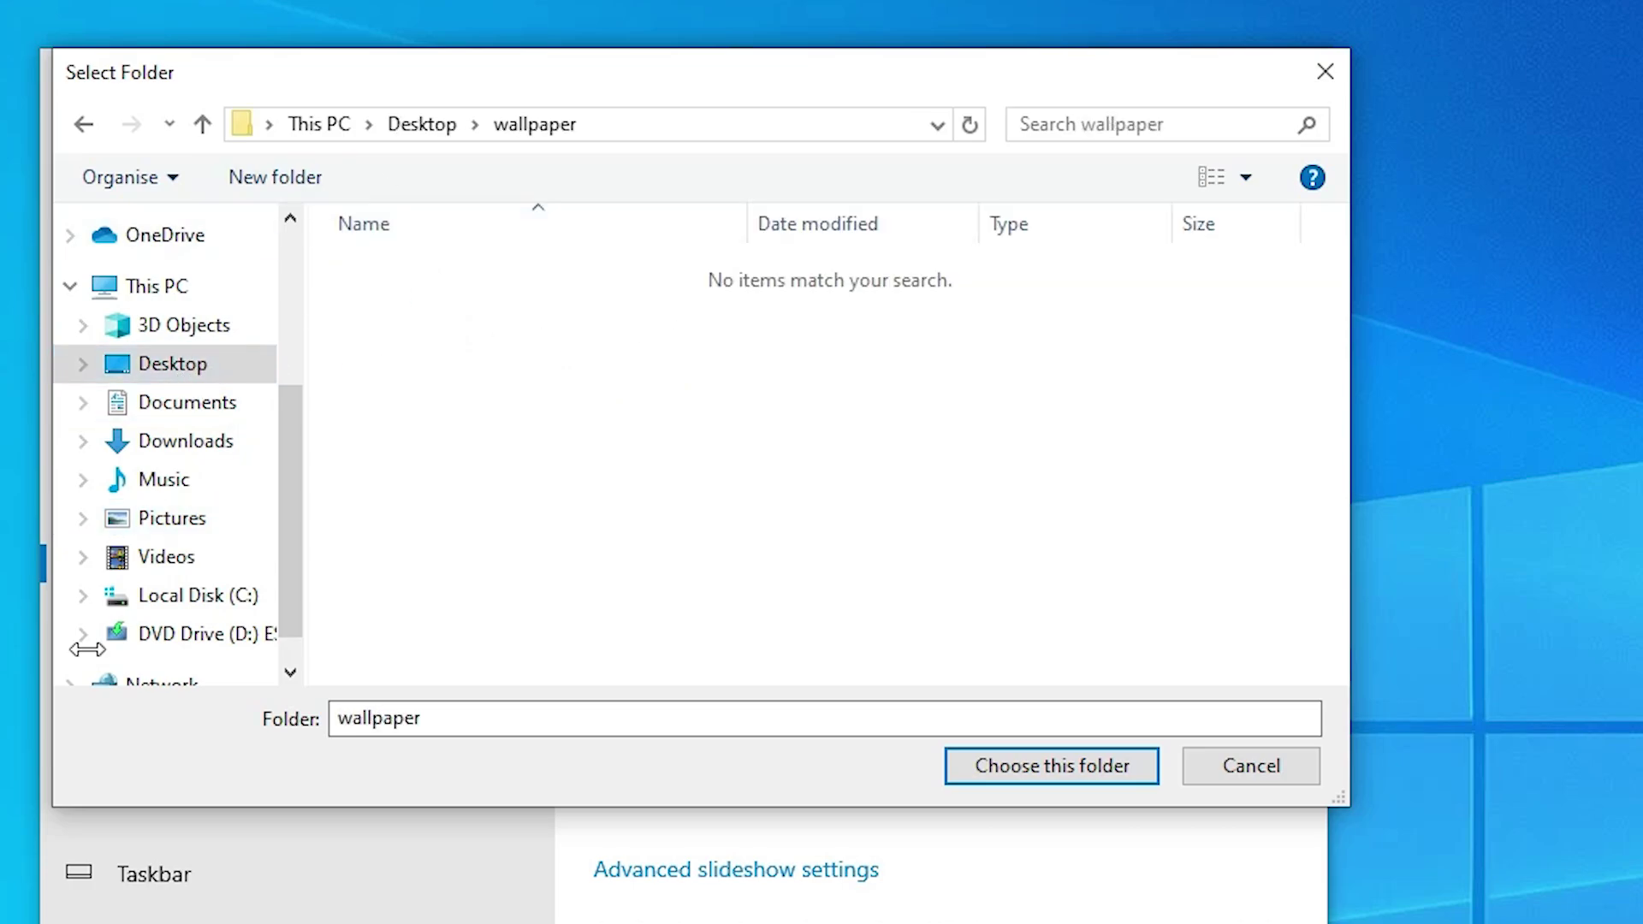
pyautogui.click(1068, 778)
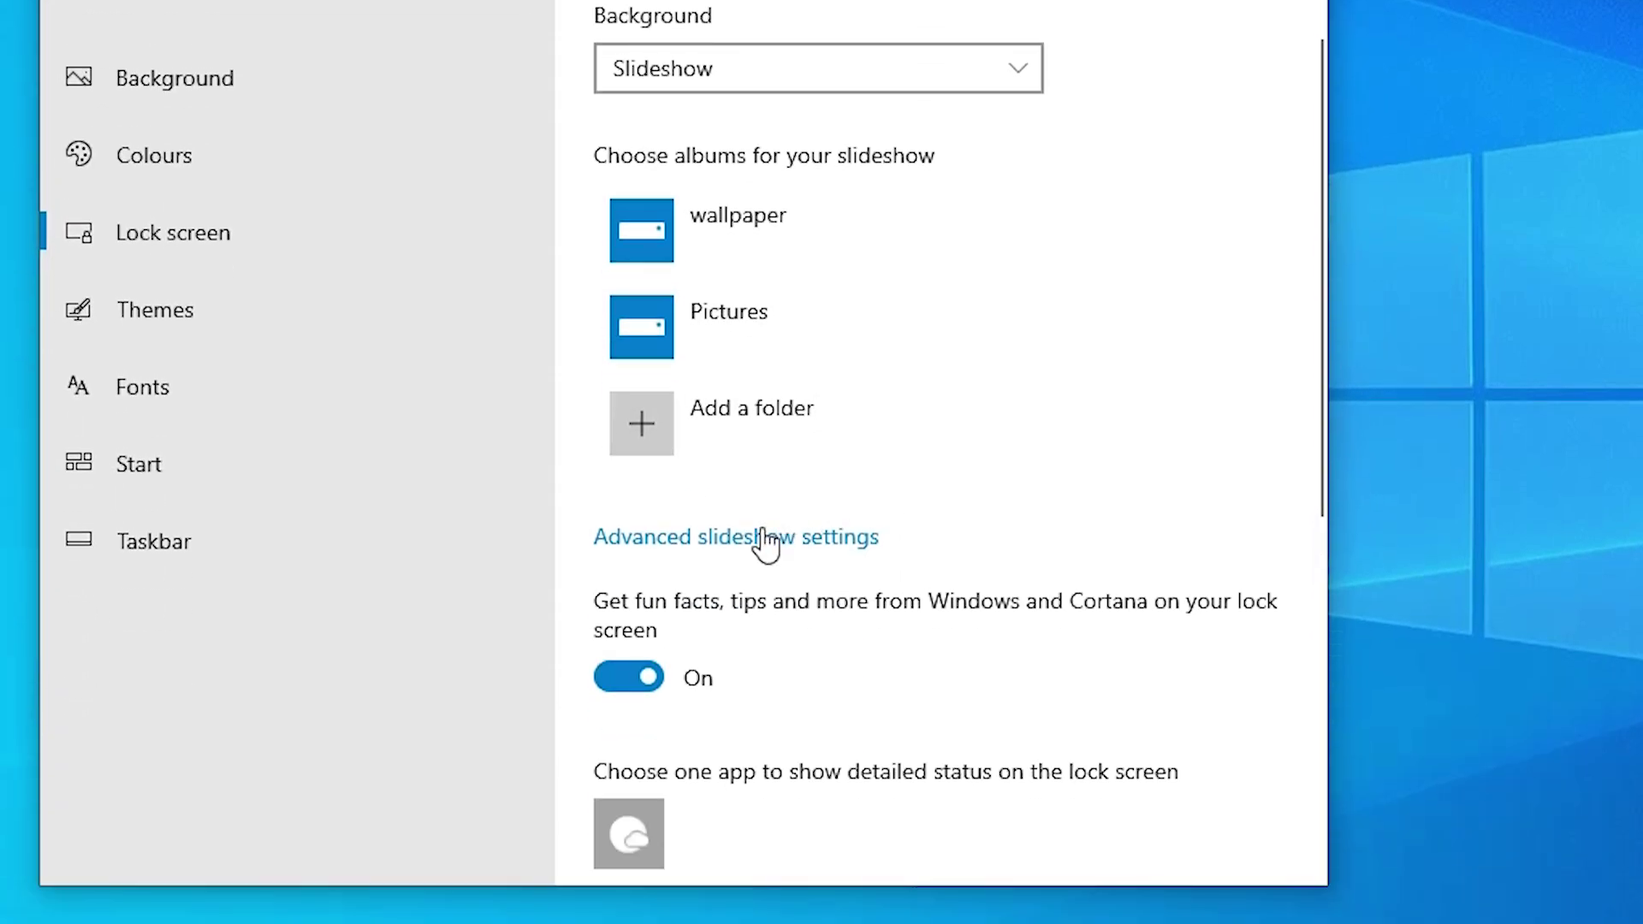
pyautogui.click(849, 541)
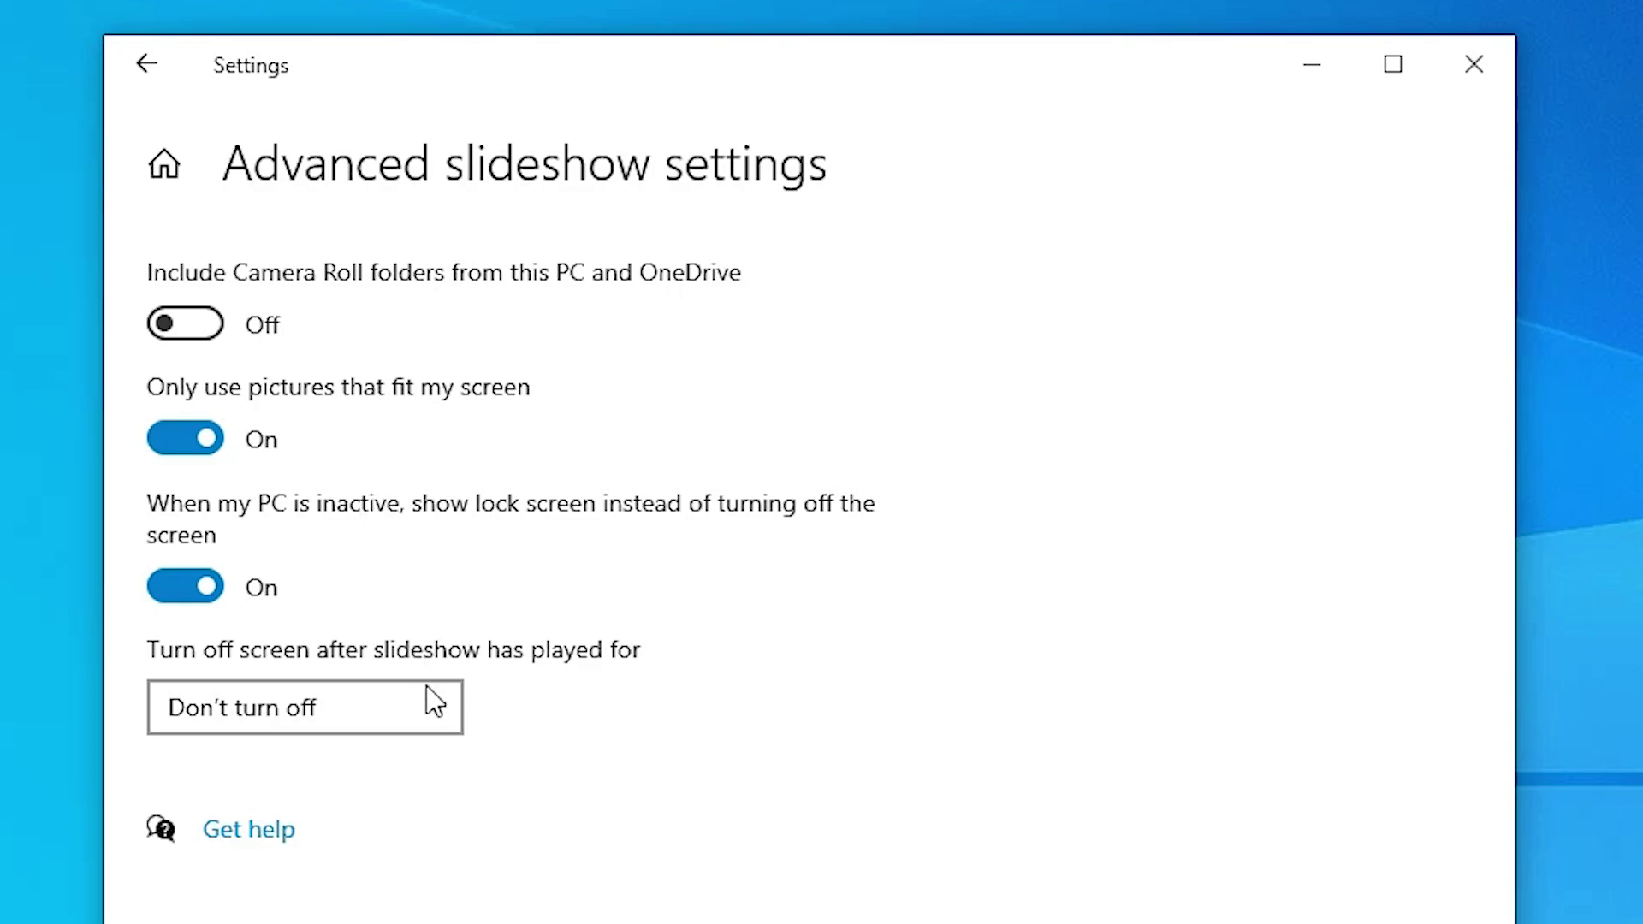
pyautogui.click(446, 720)
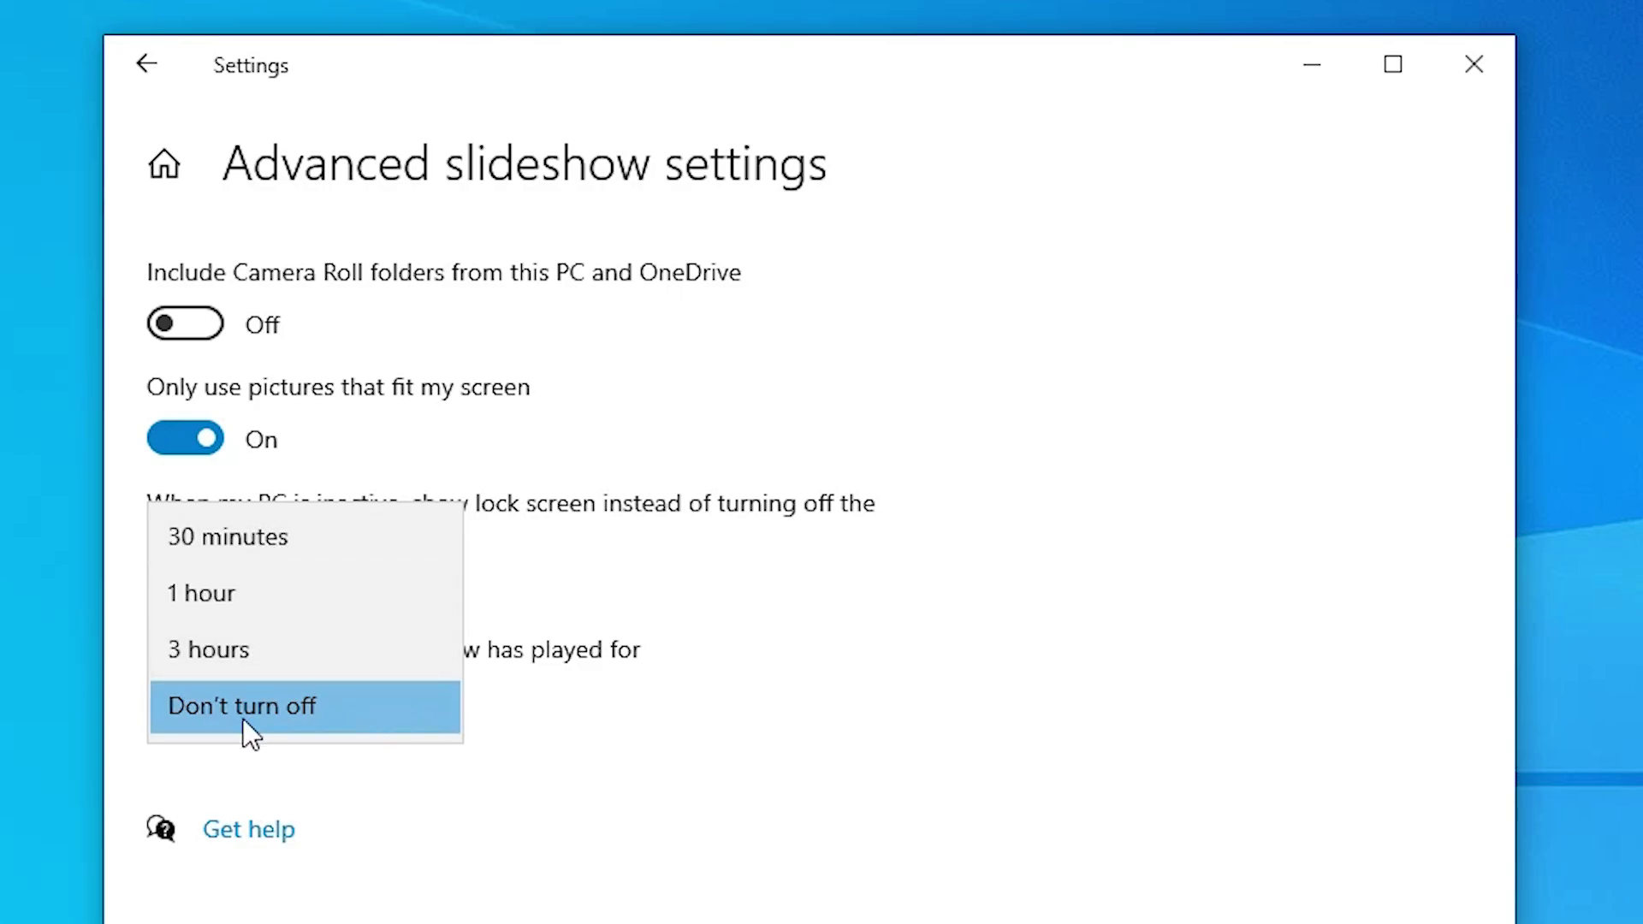
pyautogui.click(266, 720)
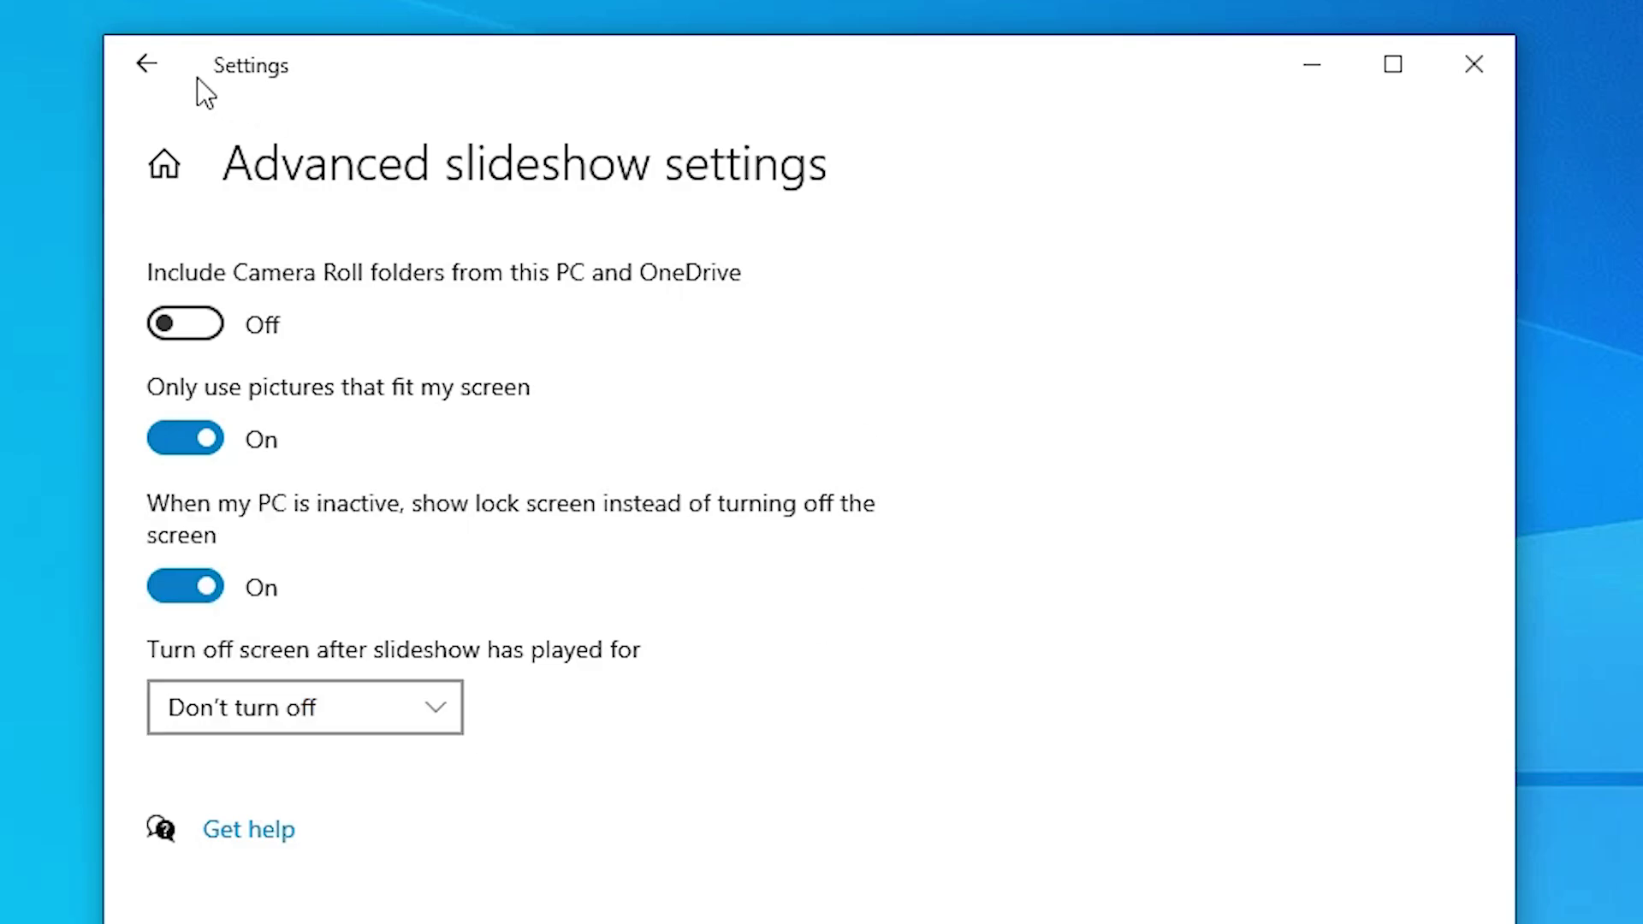
pyautogui.click(1464, 63)
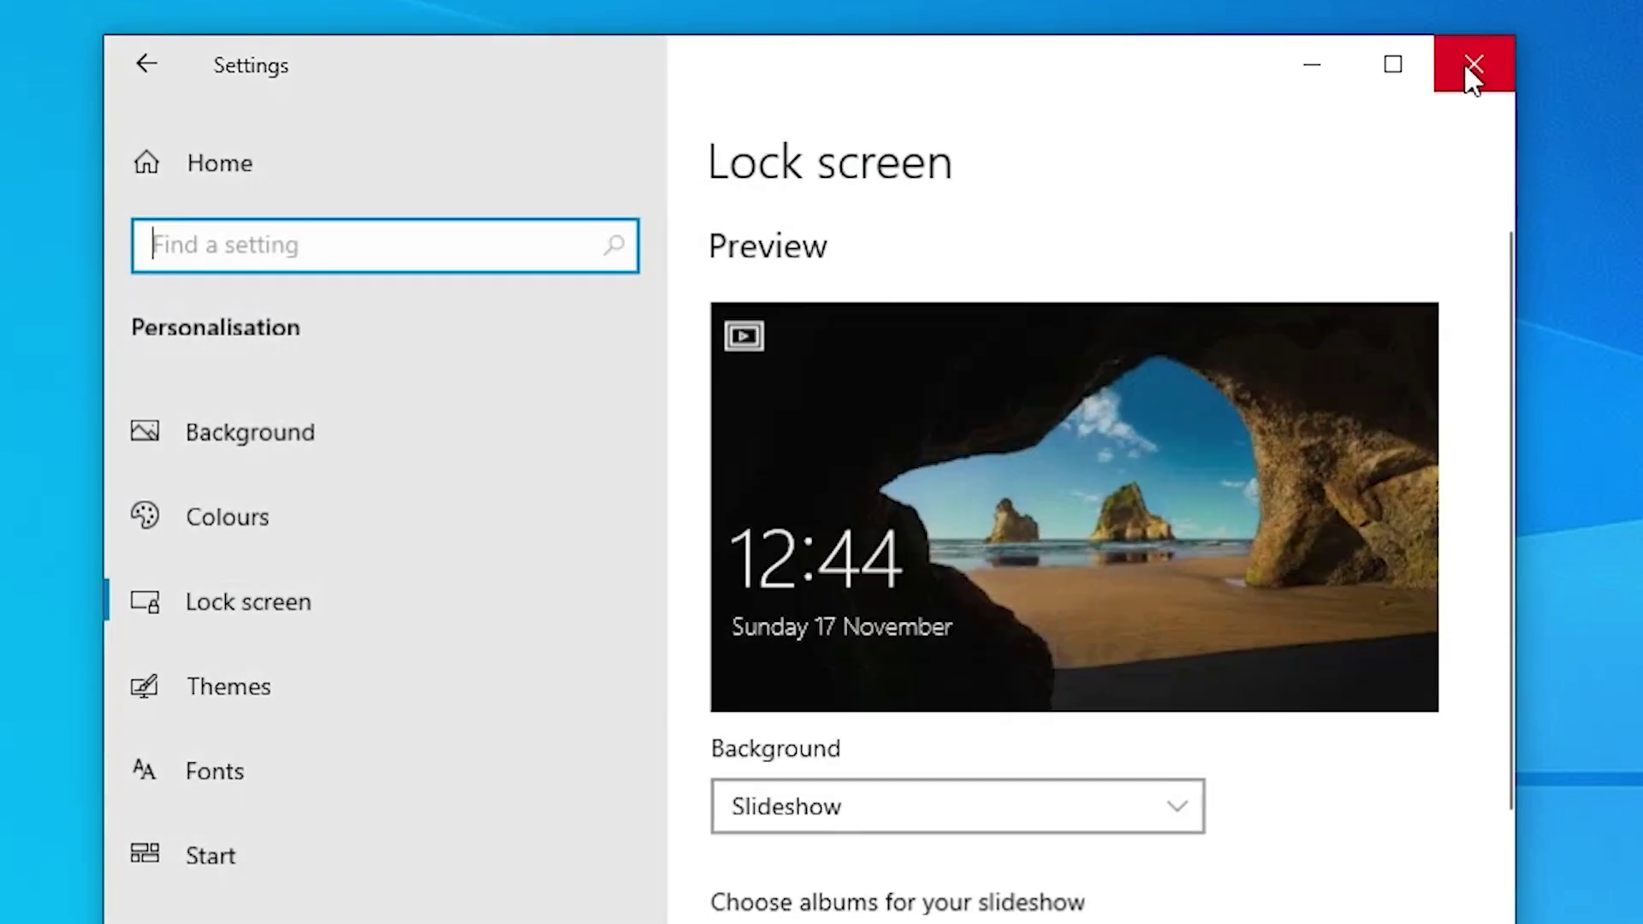
# Close Settings and lock the PC with Win+L to preview the leopard slideshow image.
pyautogui.click(1465, 62)
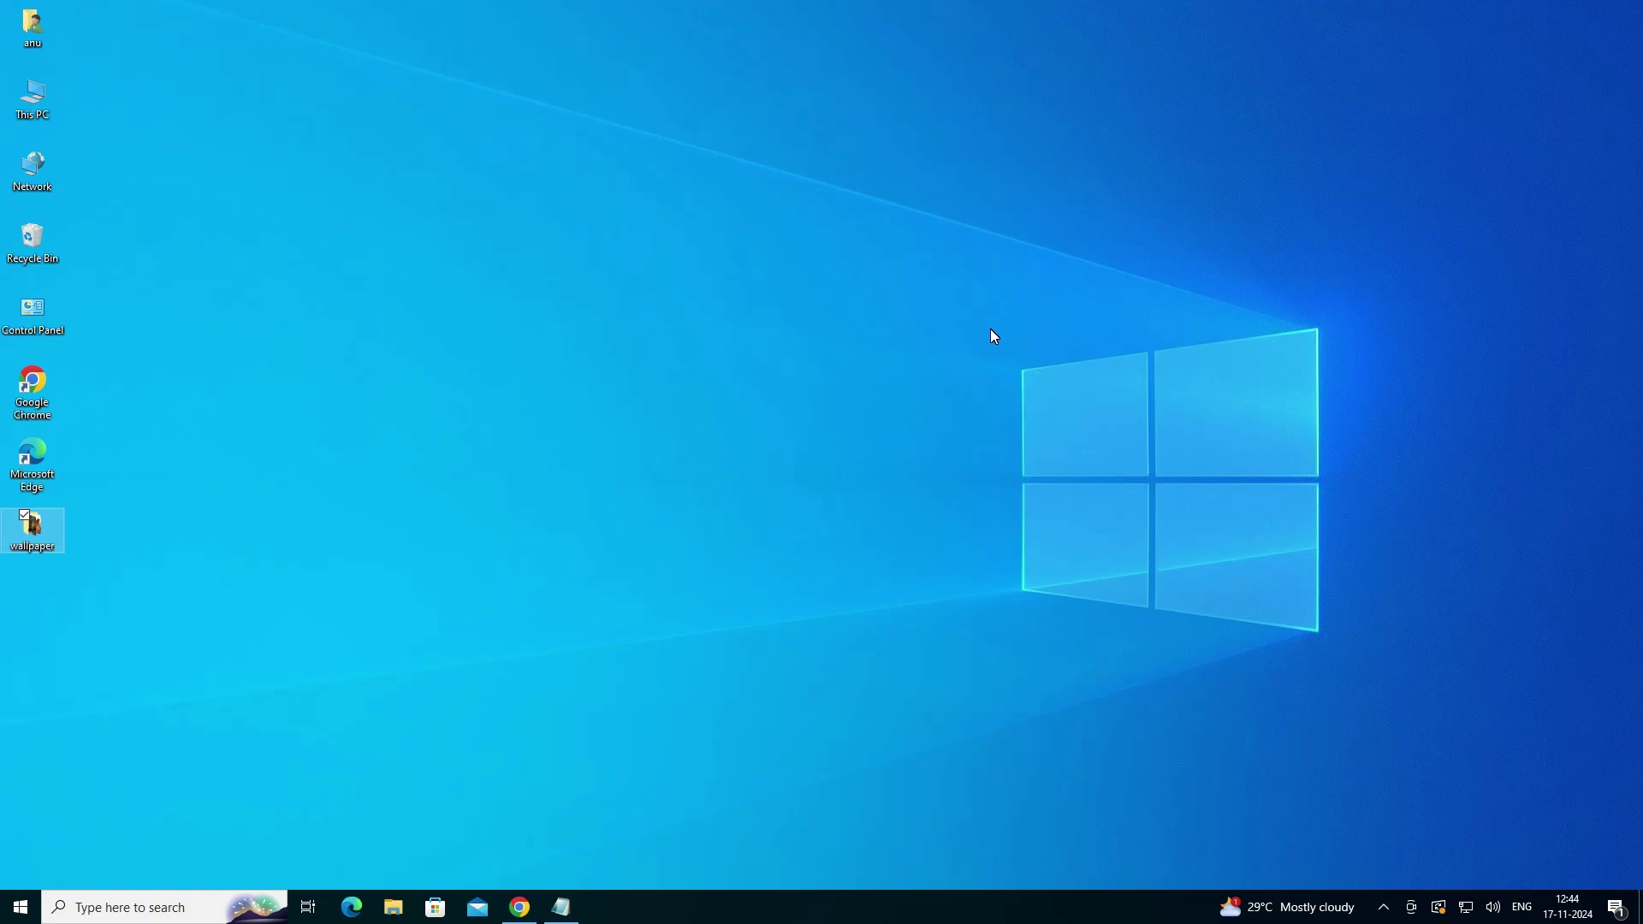
pyautogui.press('super+l')
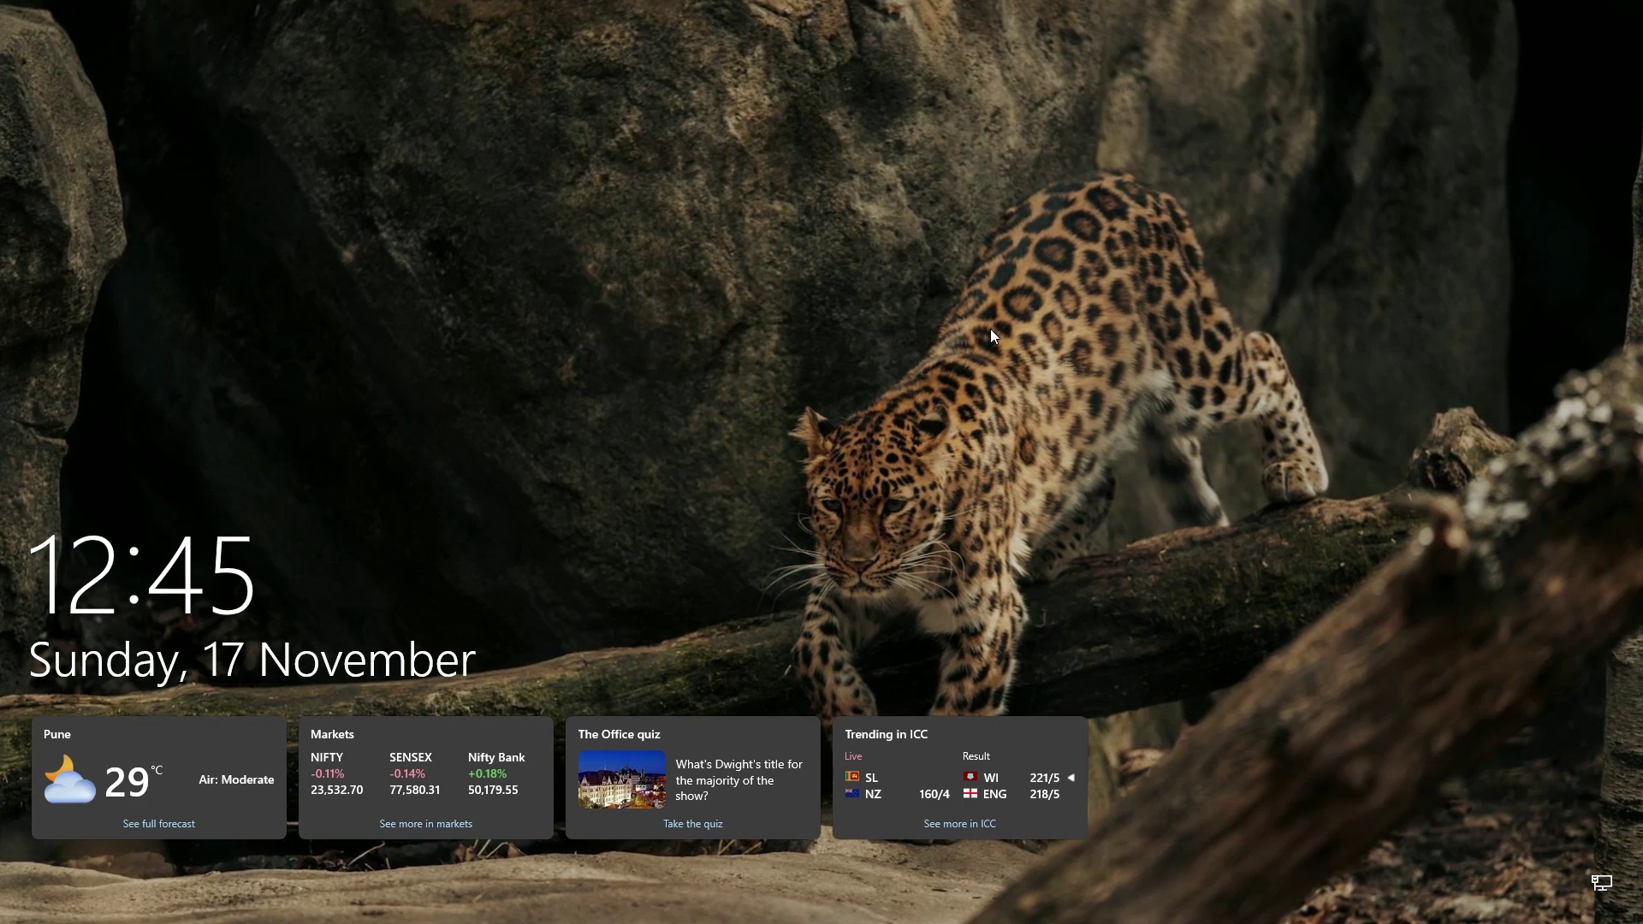